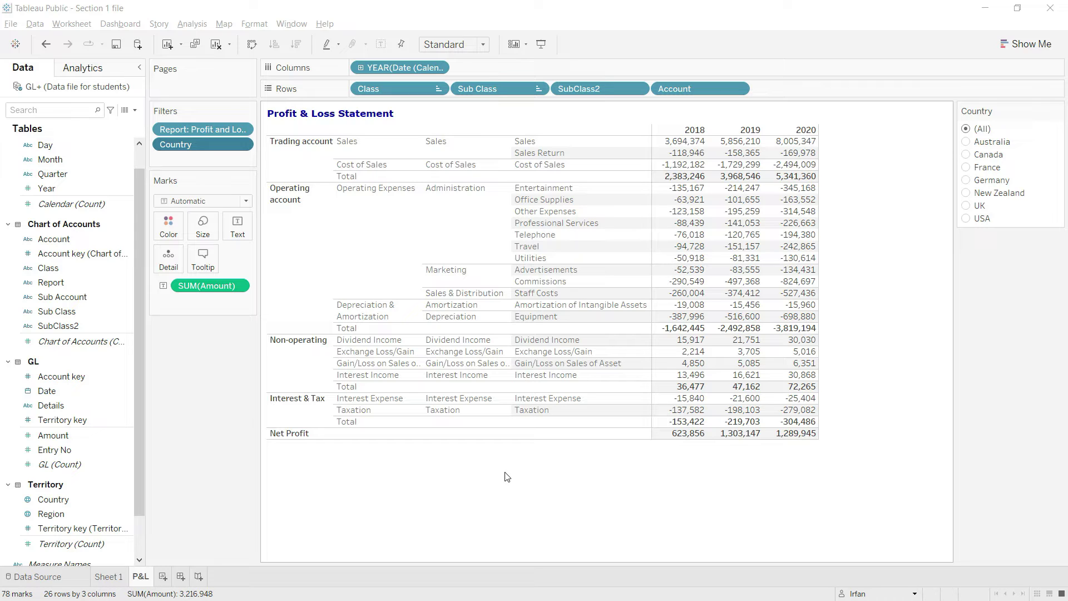
- Add a new blank worksheet and name it GP
click(163, 577)
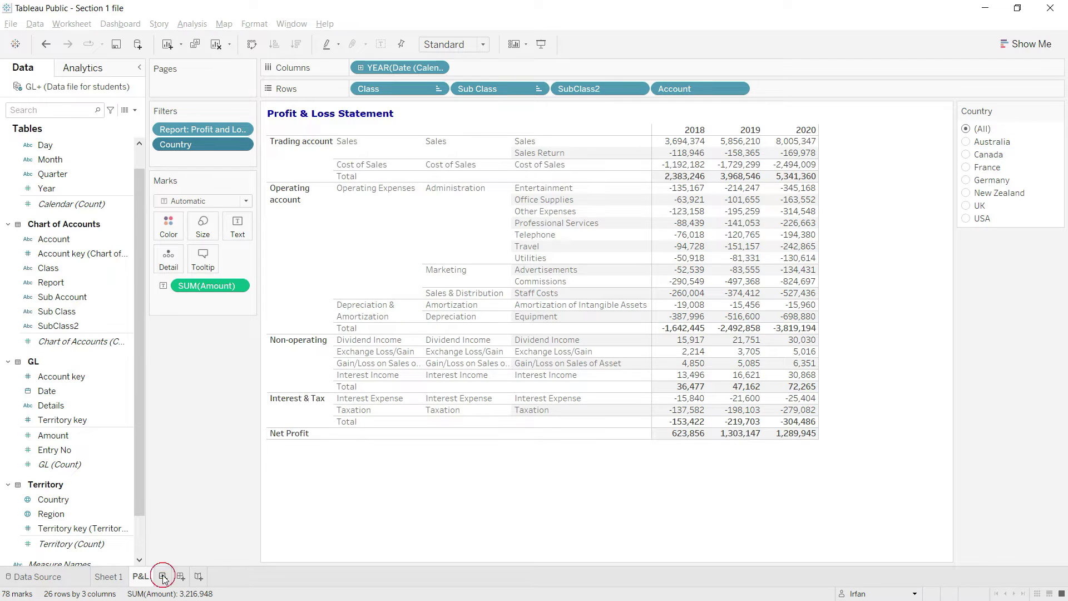
right_click(164, 579)
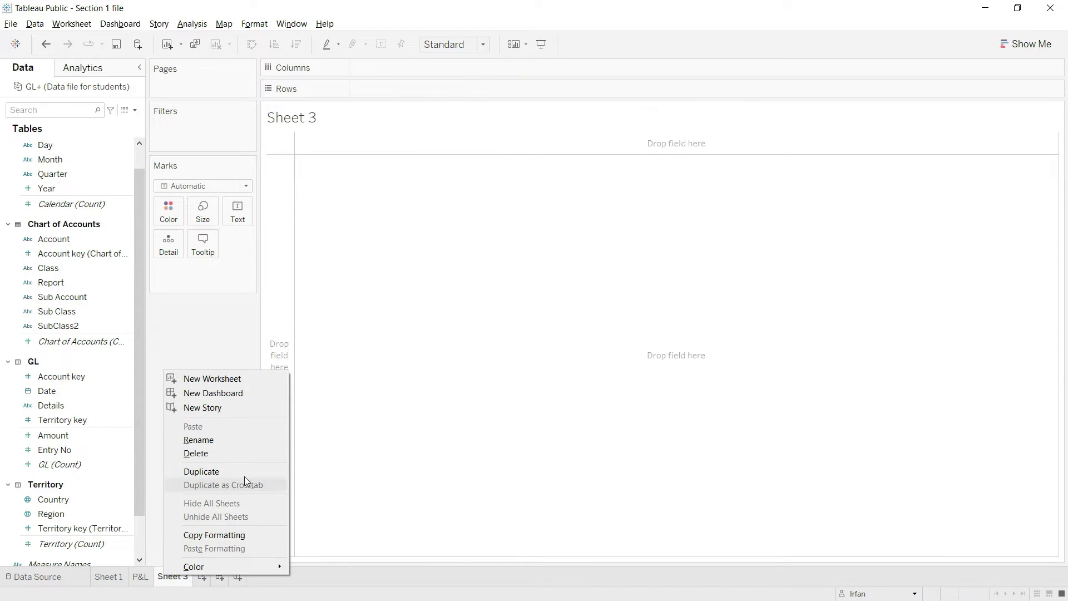
click(232, 445)
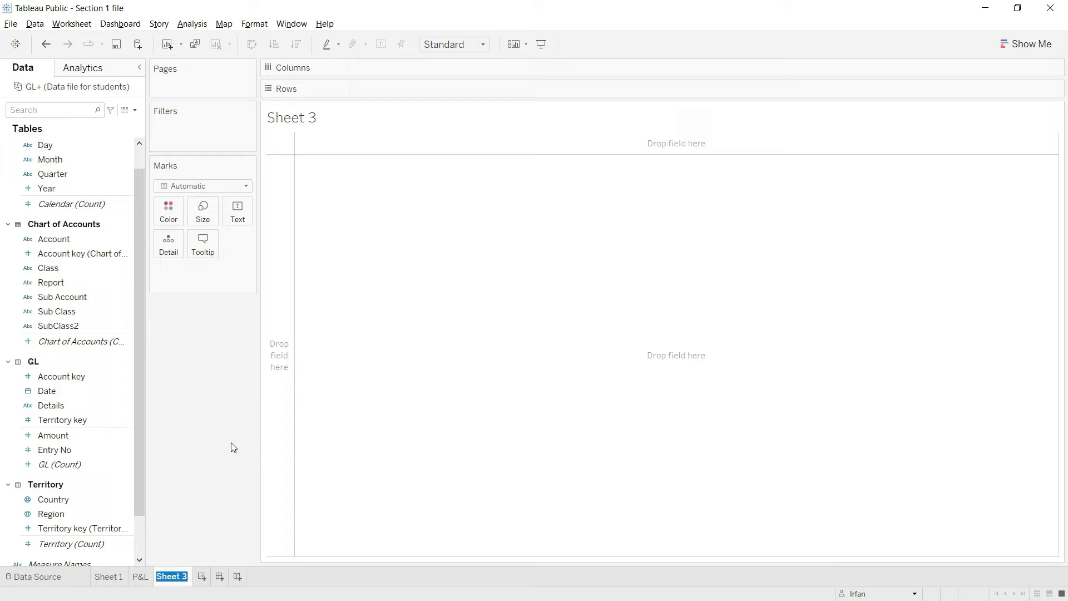
text(GP)
key(Return)
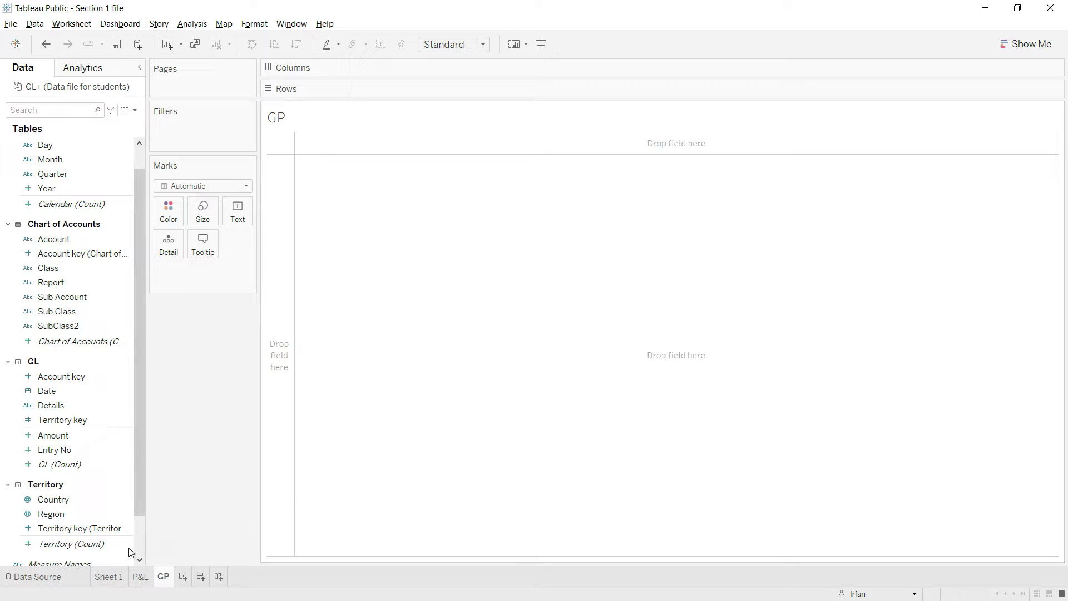
- Delete Sheet 1 and return to the empty GP worksheet
click(108, 577)
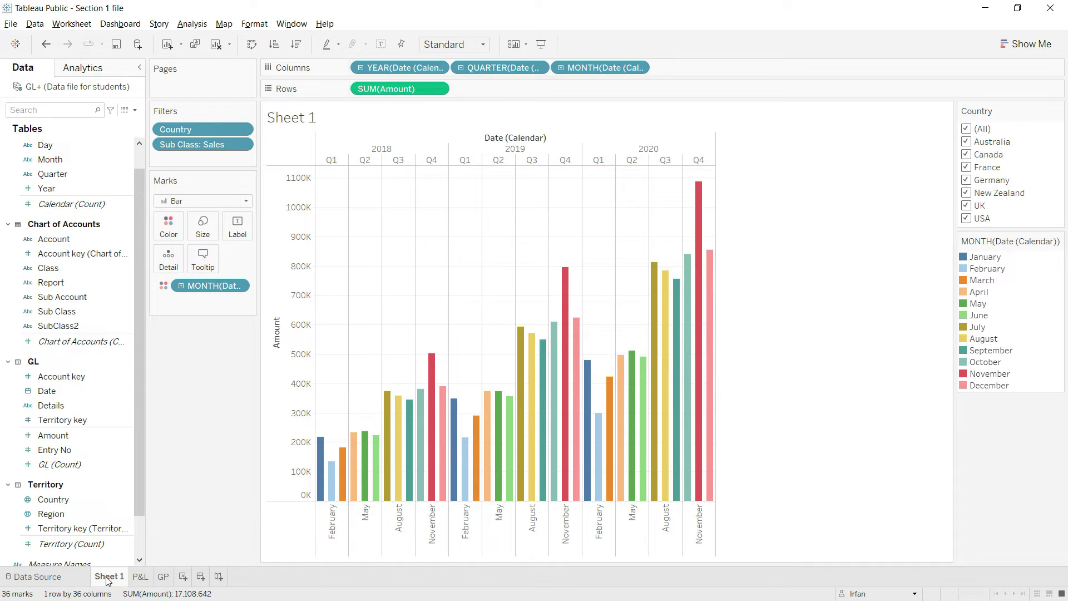
right_click(107, 578)
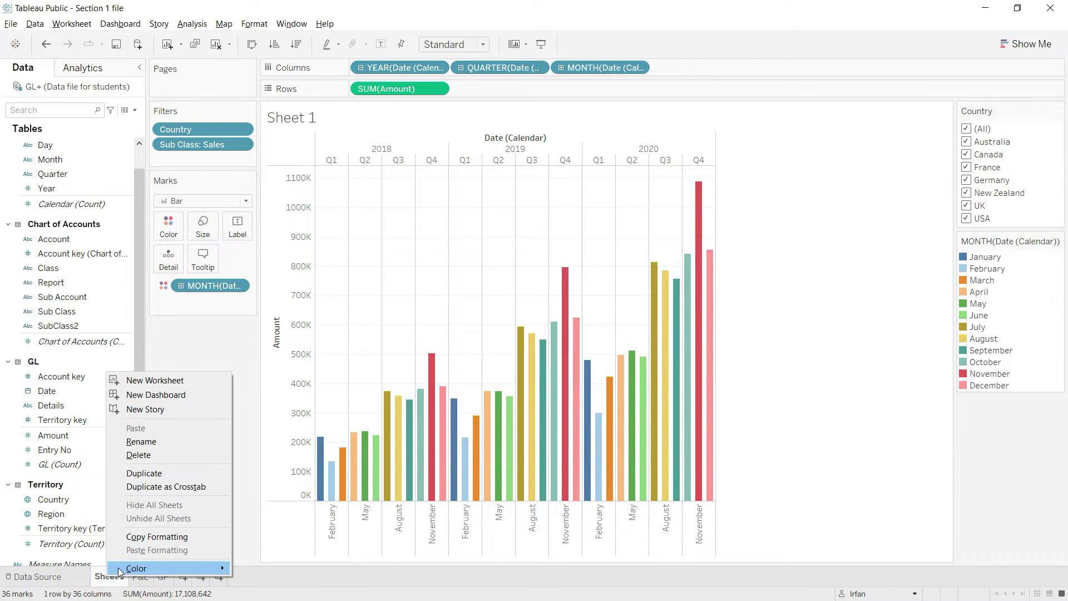
click(154, 454)
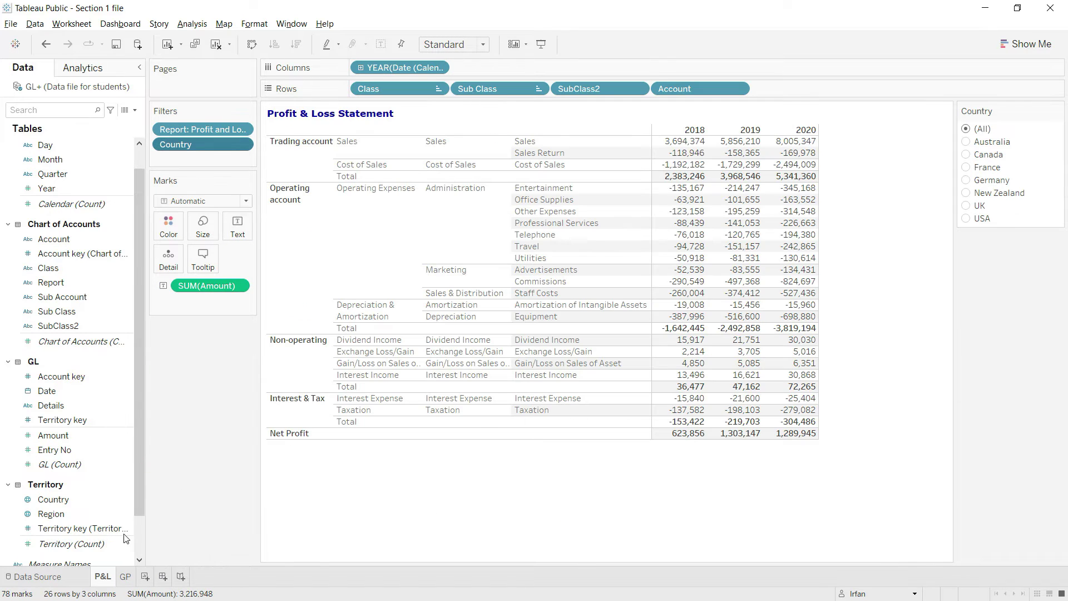
click(124, 578)
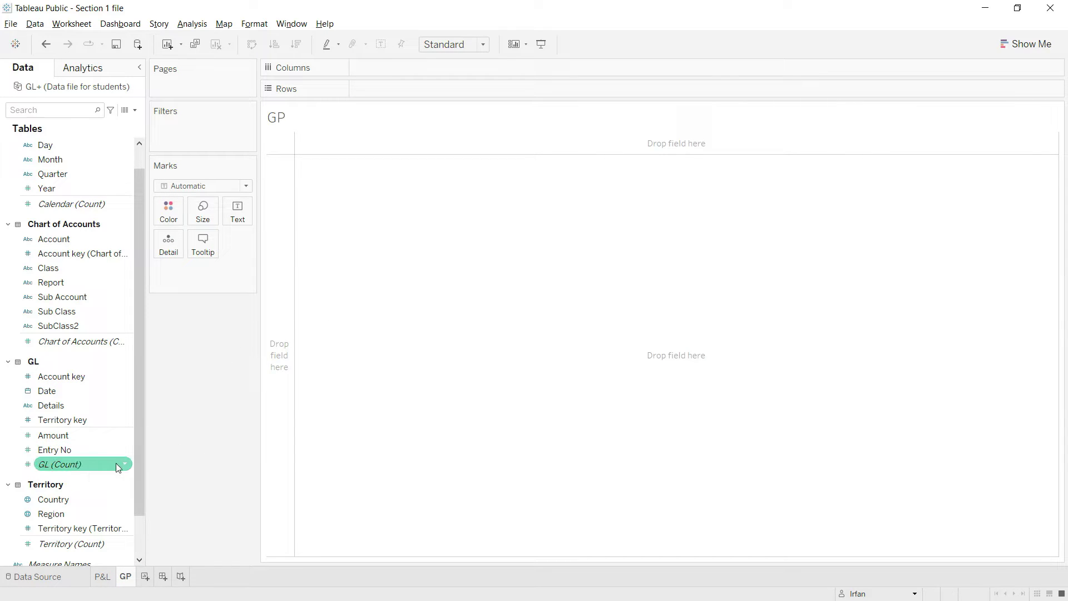
- Put Date (Calendar) years on Columns and the Amount total on Rows
drag(142, 440, 139, 462)
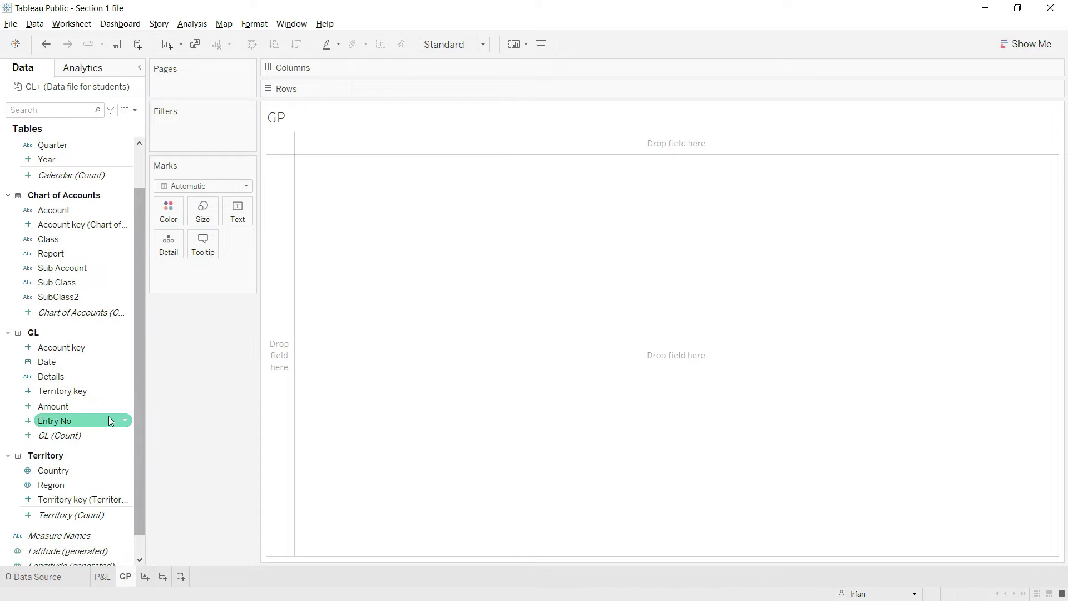
drag(138, 257, 137, 212)
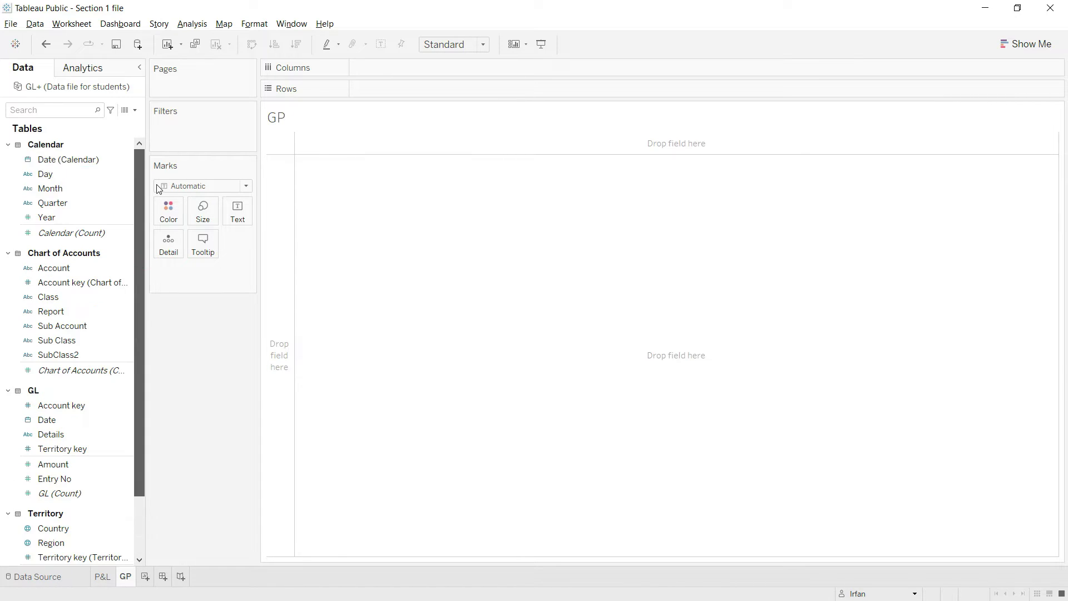
drag(76, 161, 391, 69)
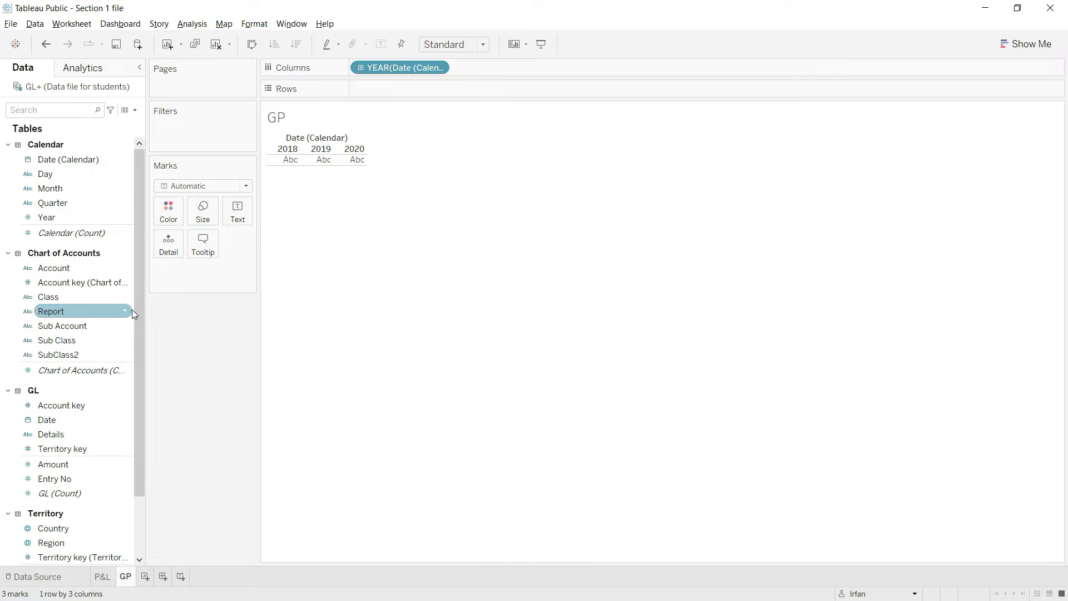
drag(139, 298, 153, 382)
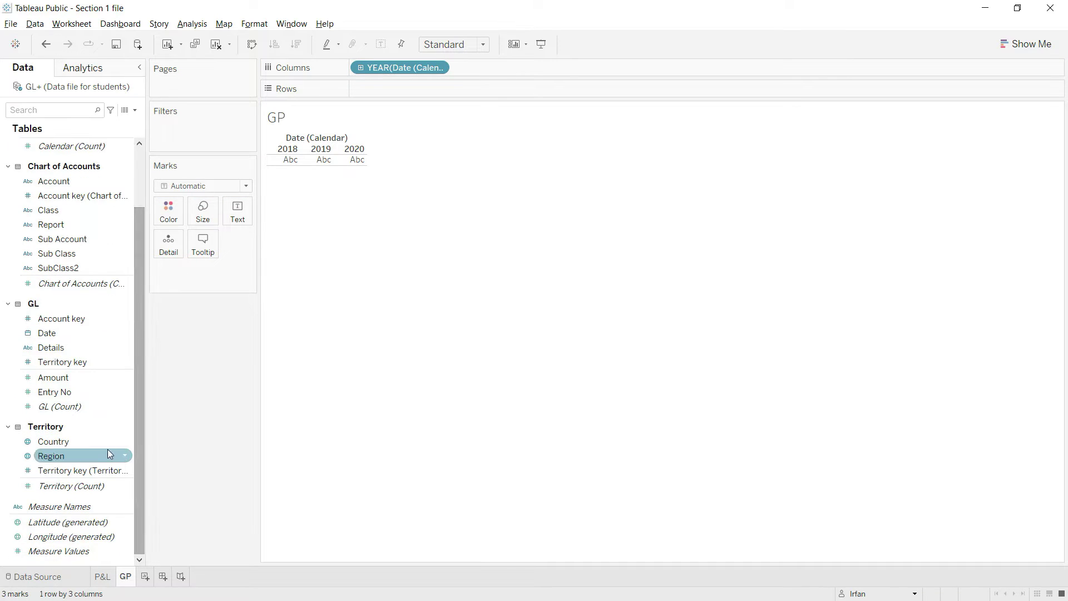
drag(52, 381, 379, 91)
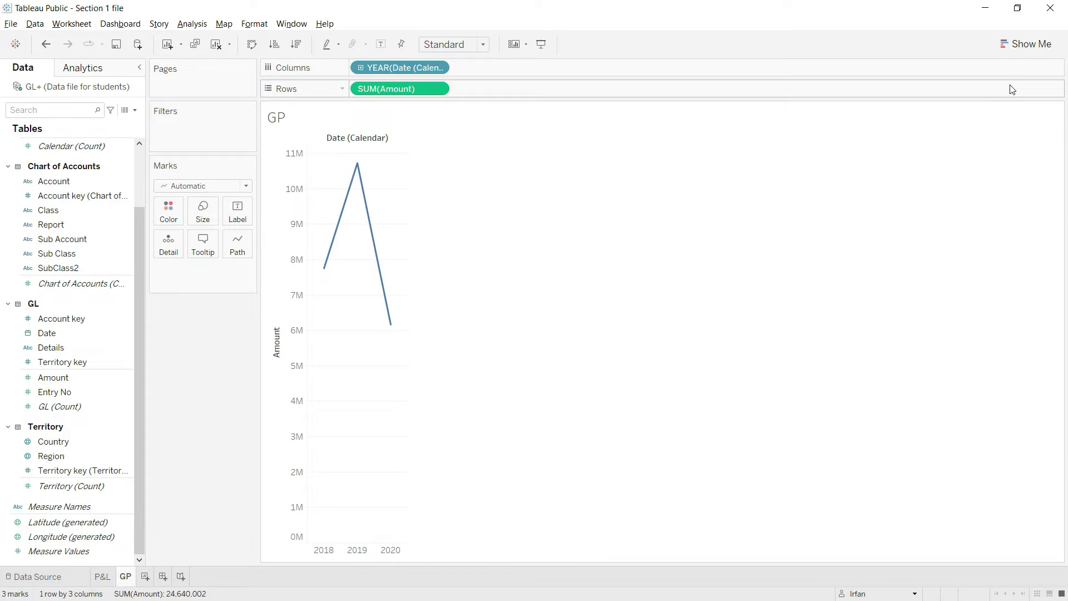
- Show the 2018–2020 Amount totals as a text table, then switch to Excel
click(1026, 44)
click(957, 84)
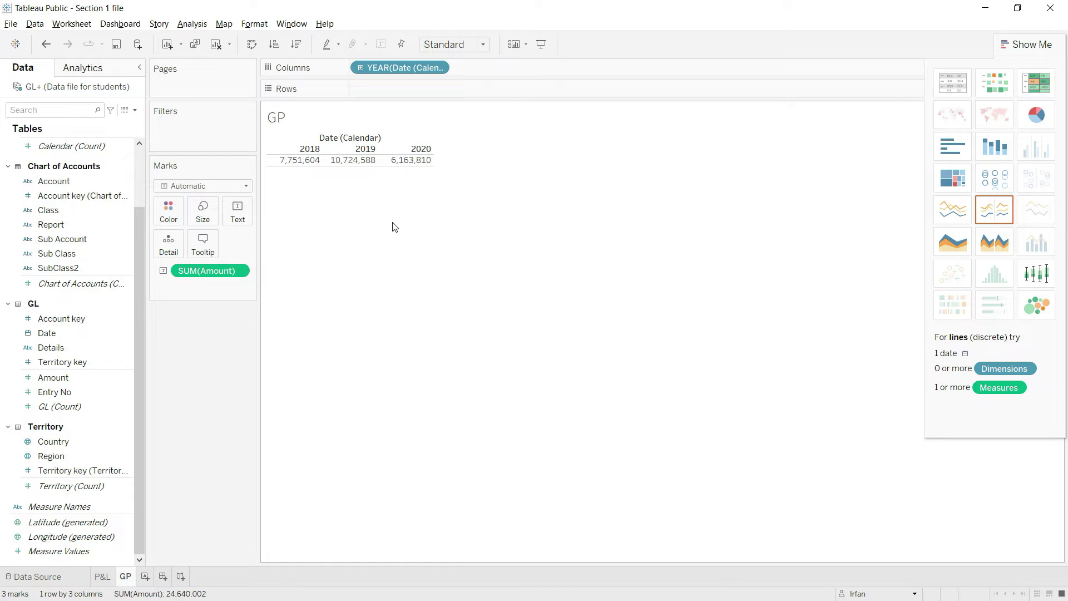
key(alt+Tab)
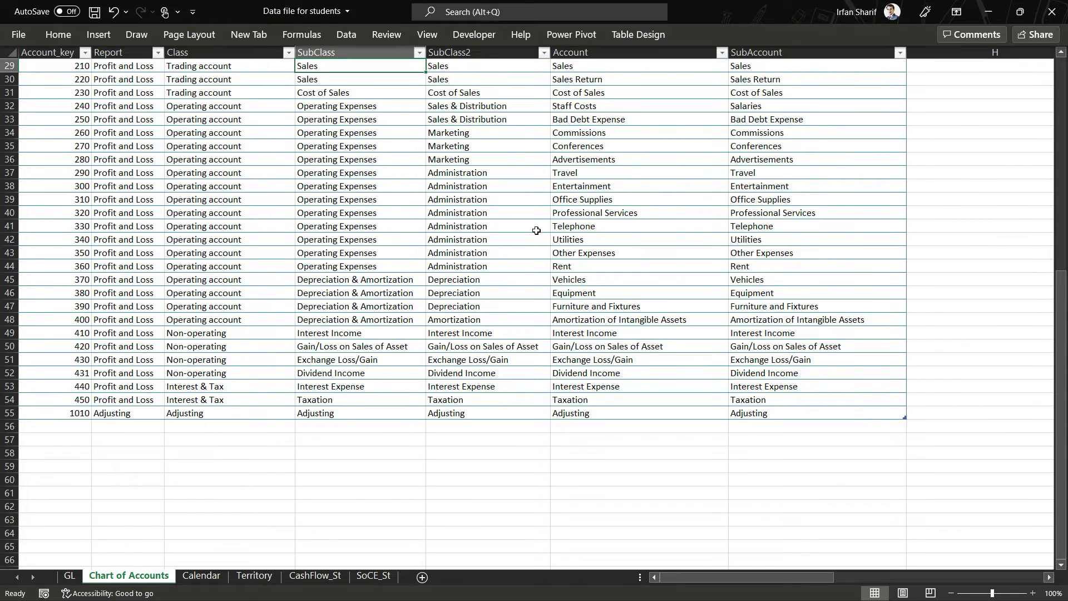
- Check the Sales and Cost of Sales rows under the Trading account class, then return to Tableau
click(764, 68)
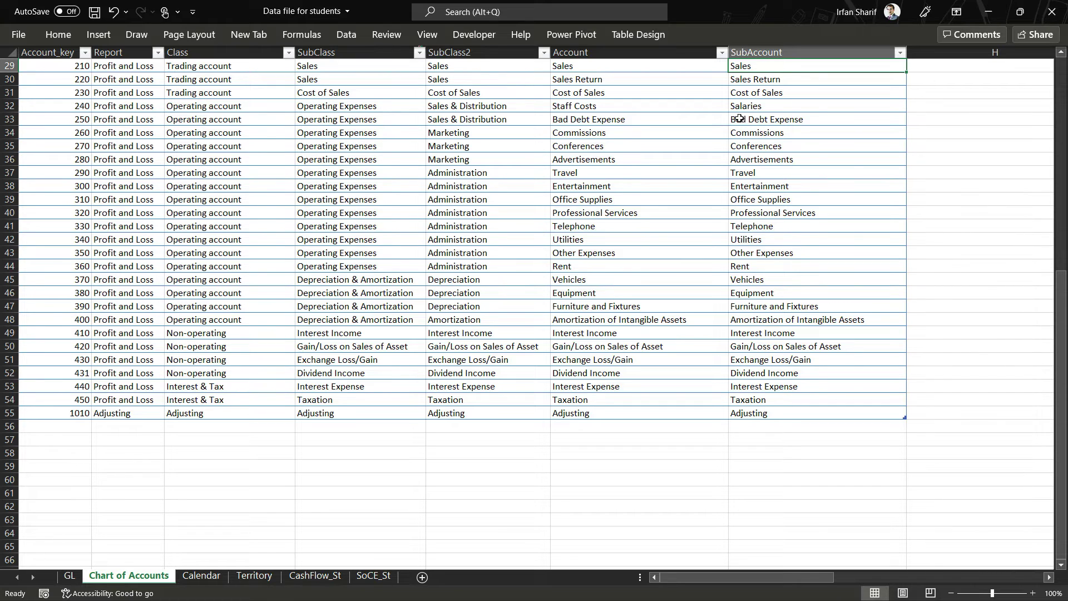
click(744, 93)
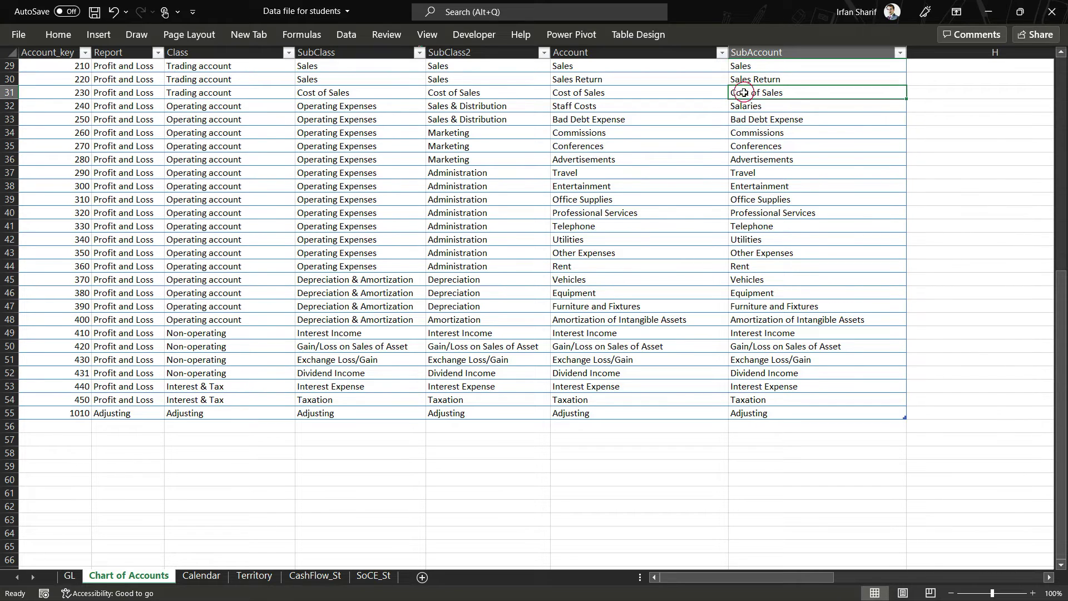
click(237, 66)
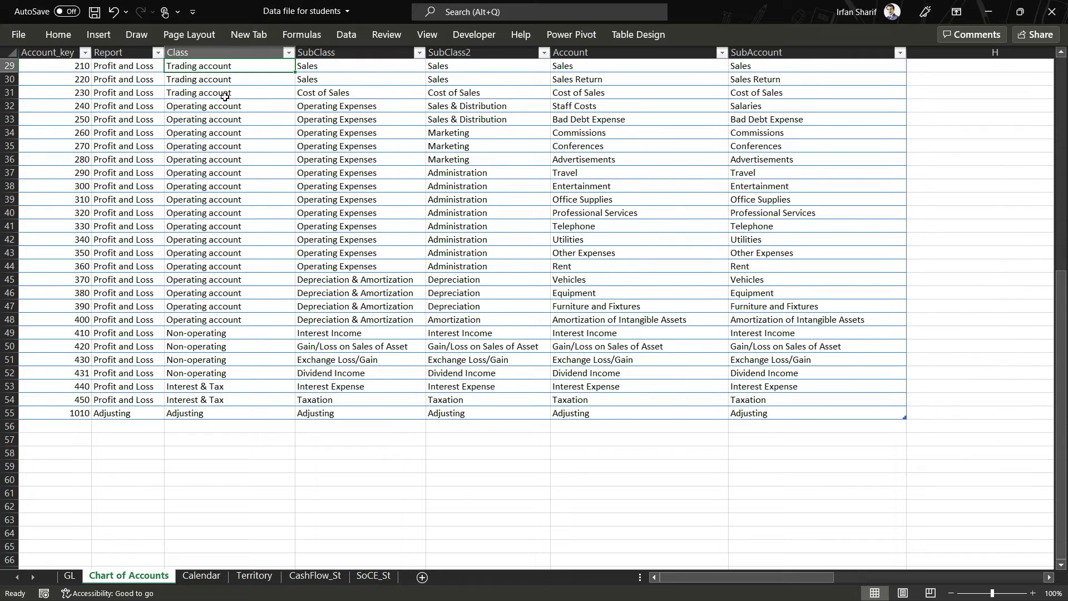
key(alt+Tab)
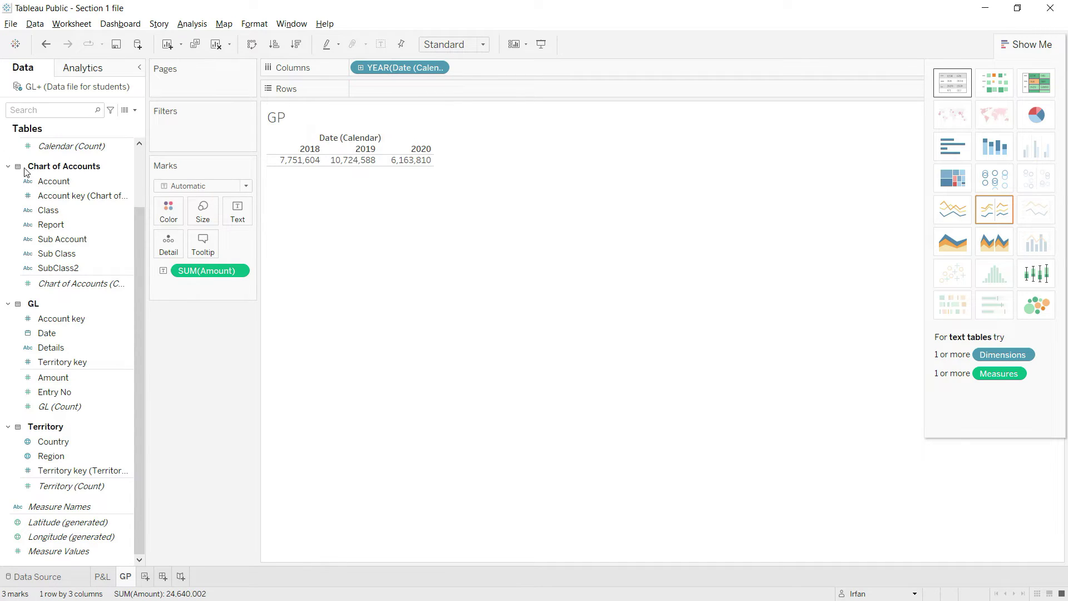
- Filter the GP sheet by Class to keep only Trading account
click(43, 213)
mouse_move(43, 211)
mouse_down()
mouse_move(133, 171)
mouse_move(172, 131)
mouse_up()
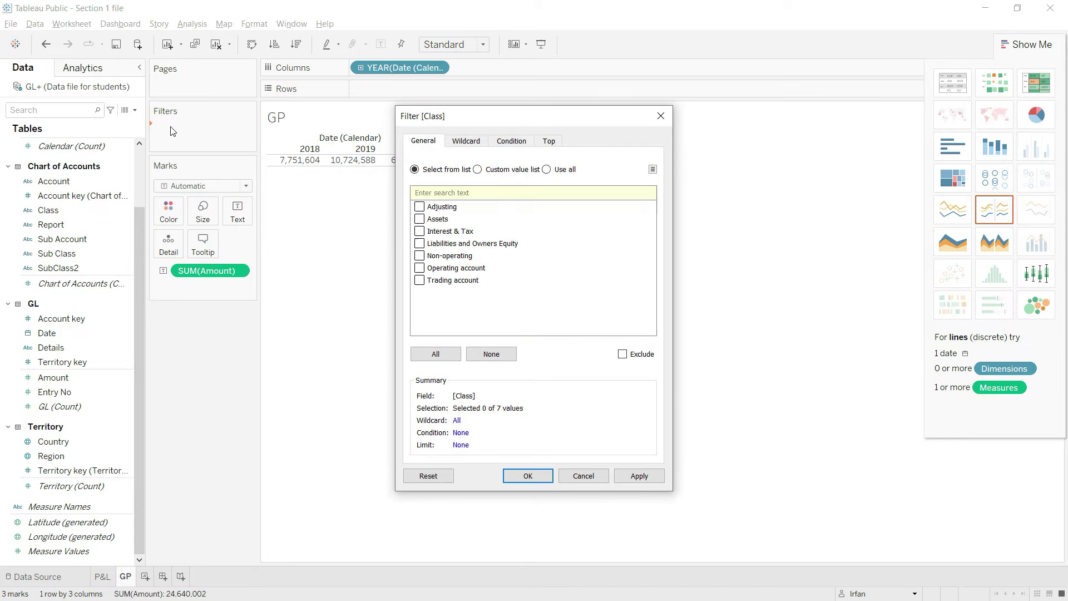
click(419, 281)
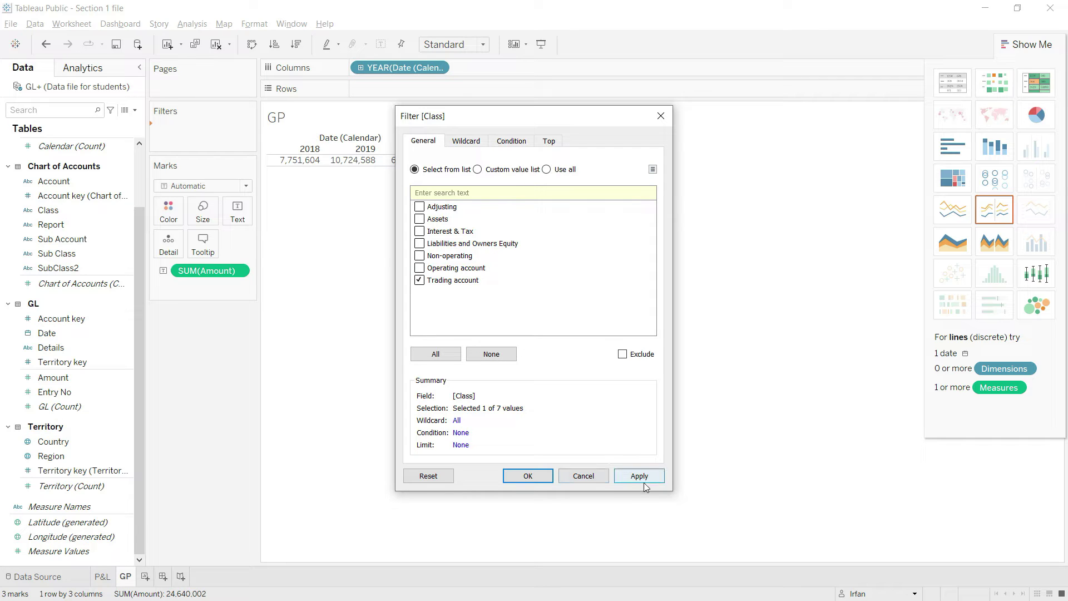
click(644, 485)
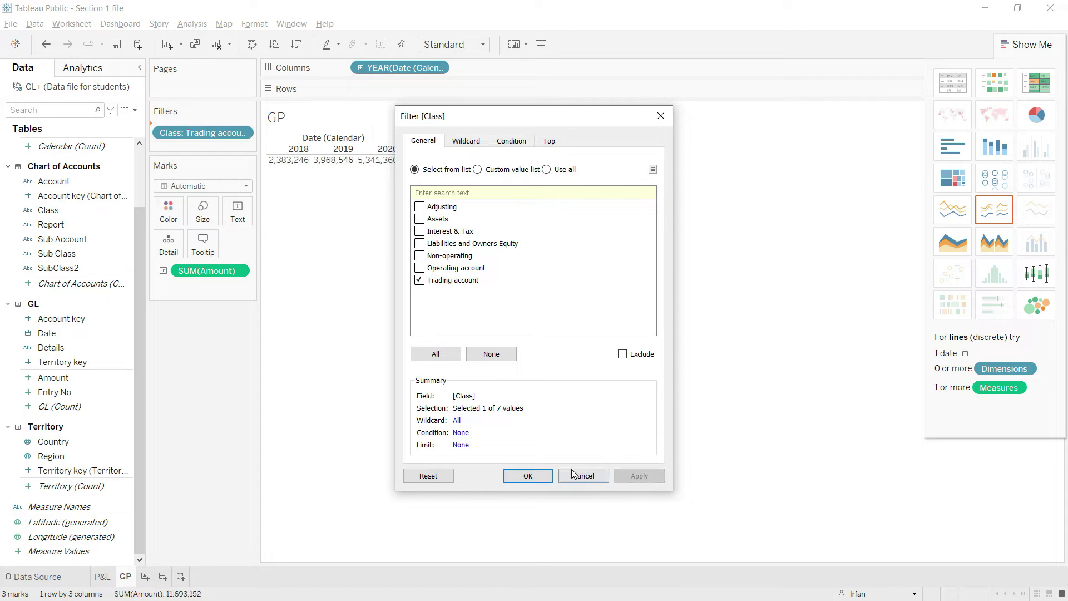
click(527, 475)
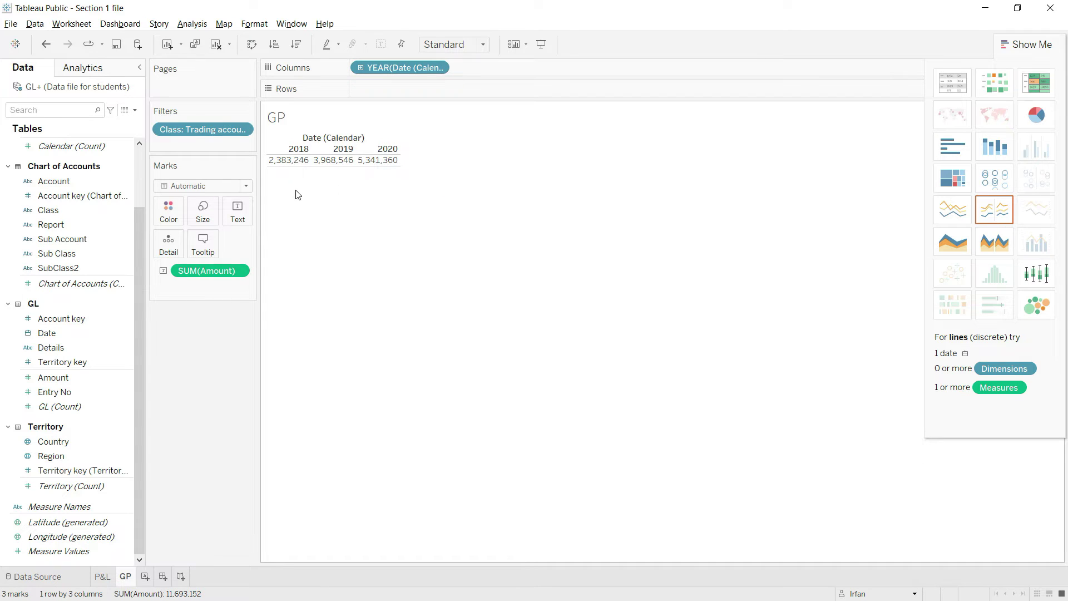
click(103, 576)
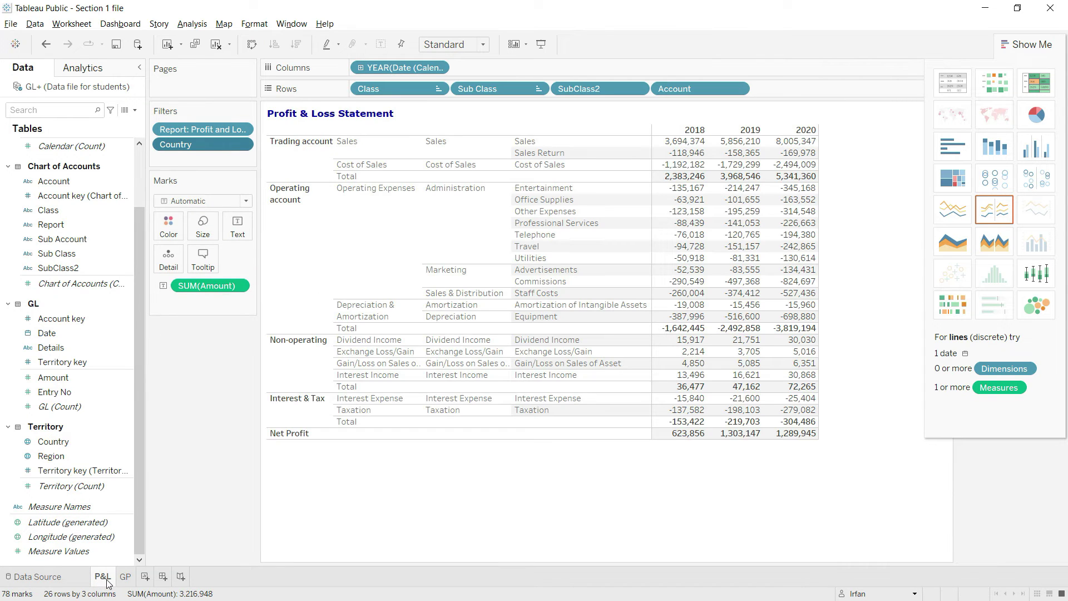
mouse_move(686, 183)
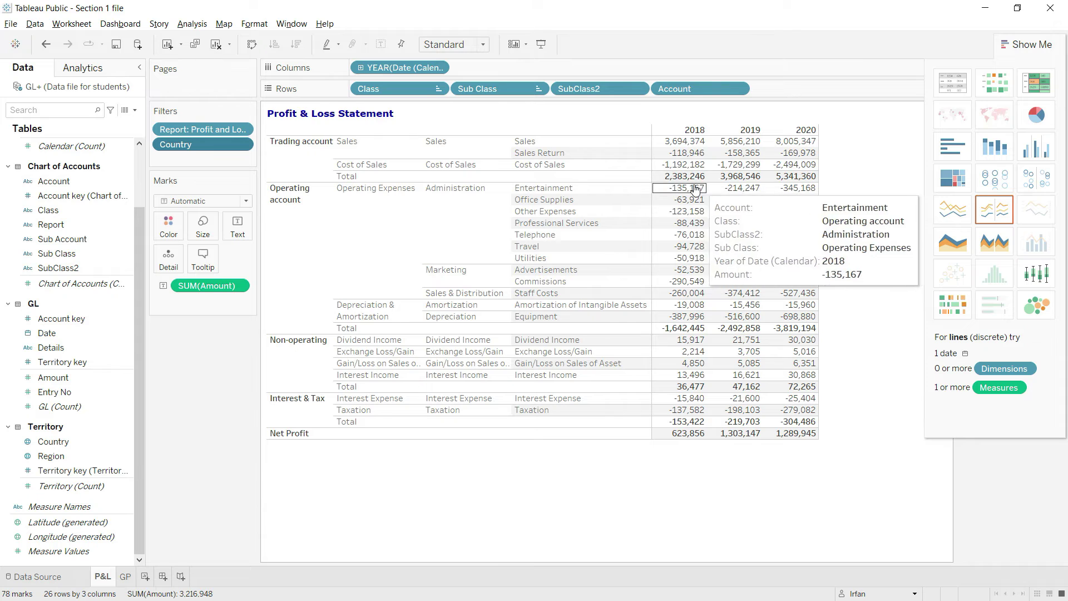
mouse_move(787, 195)
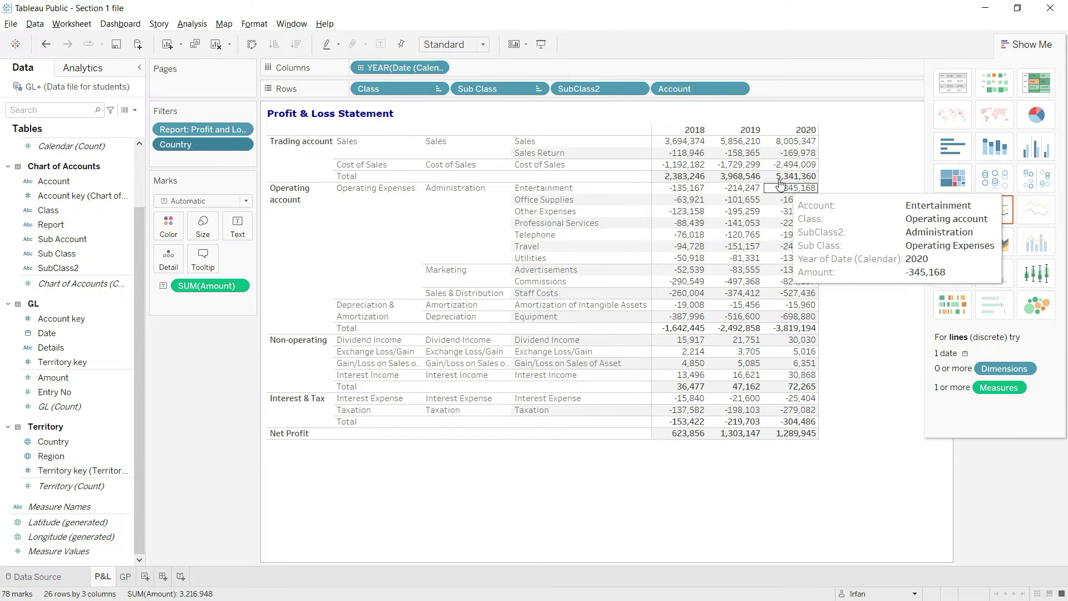
click(125, 577)
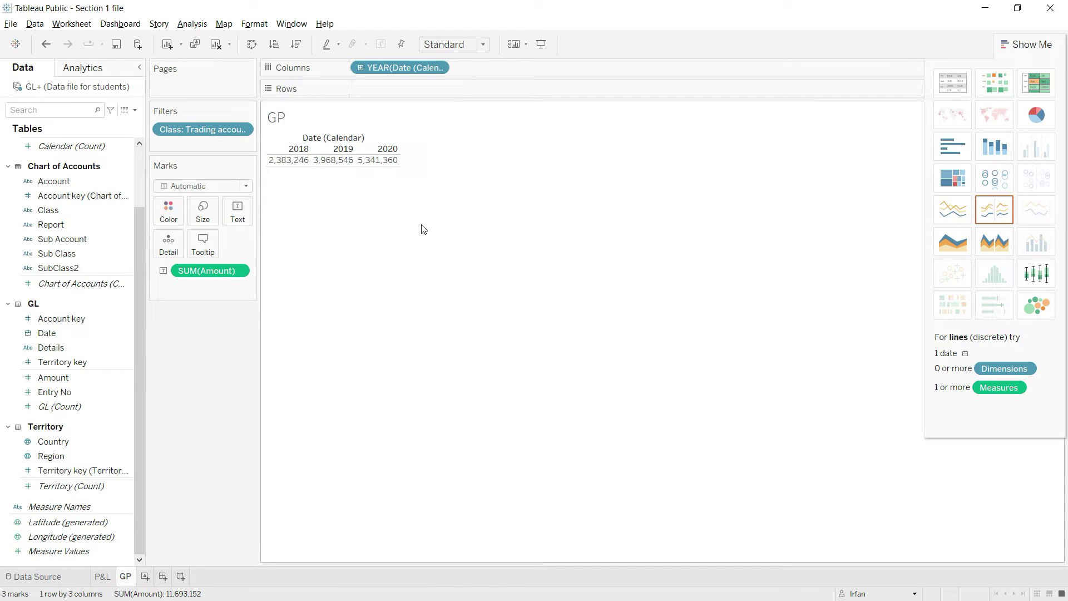
- Hide the Date (Calendar) header label and retitle the sheet 'Gross Profit'
right_click(334, 136)
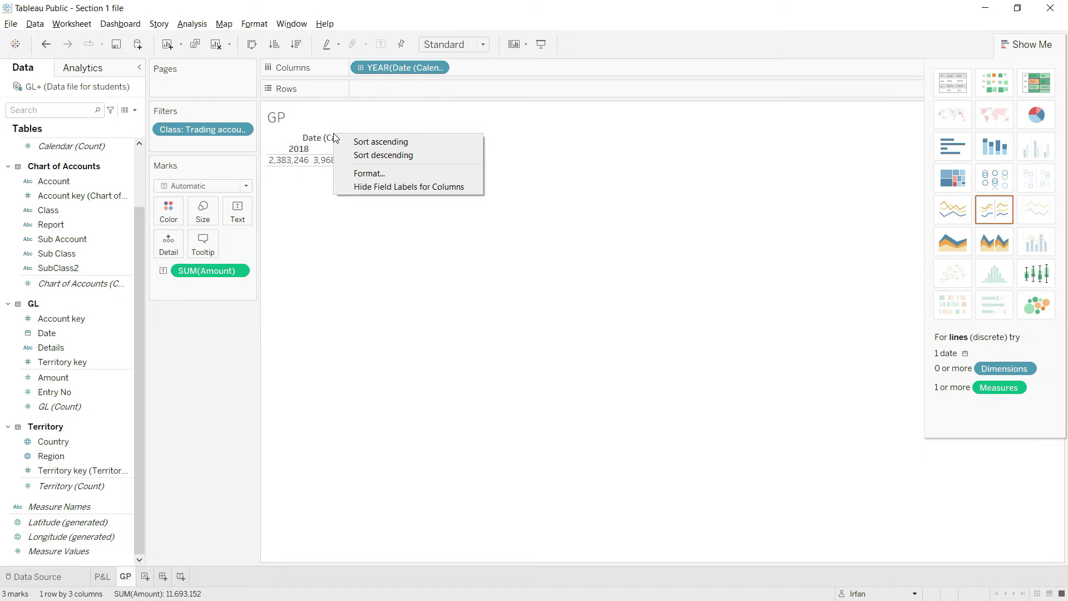
click(379, 188)
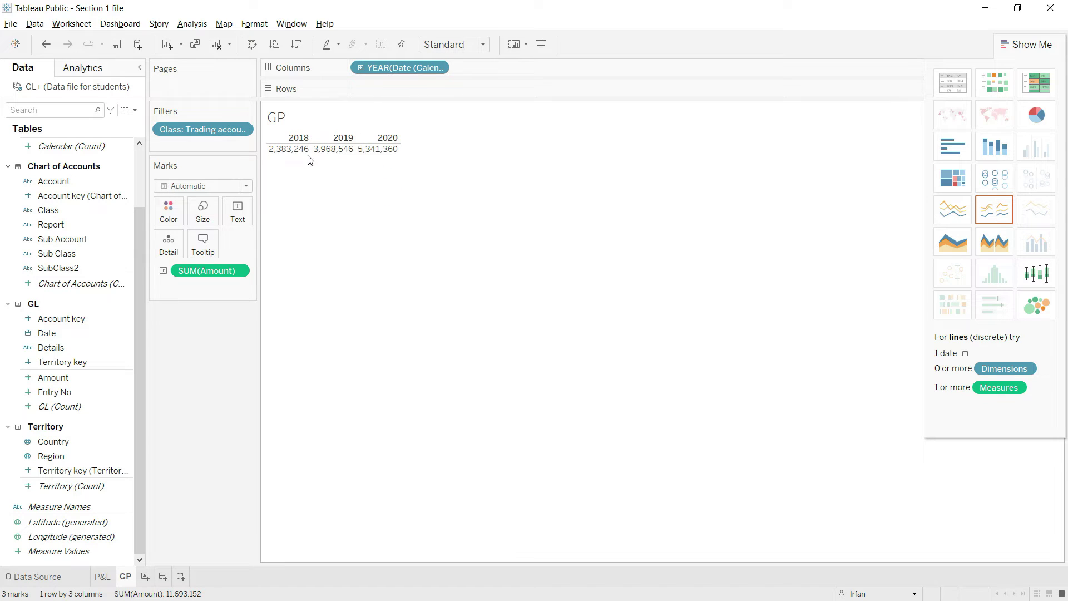
right_click(280, 115)
click(308, 123)
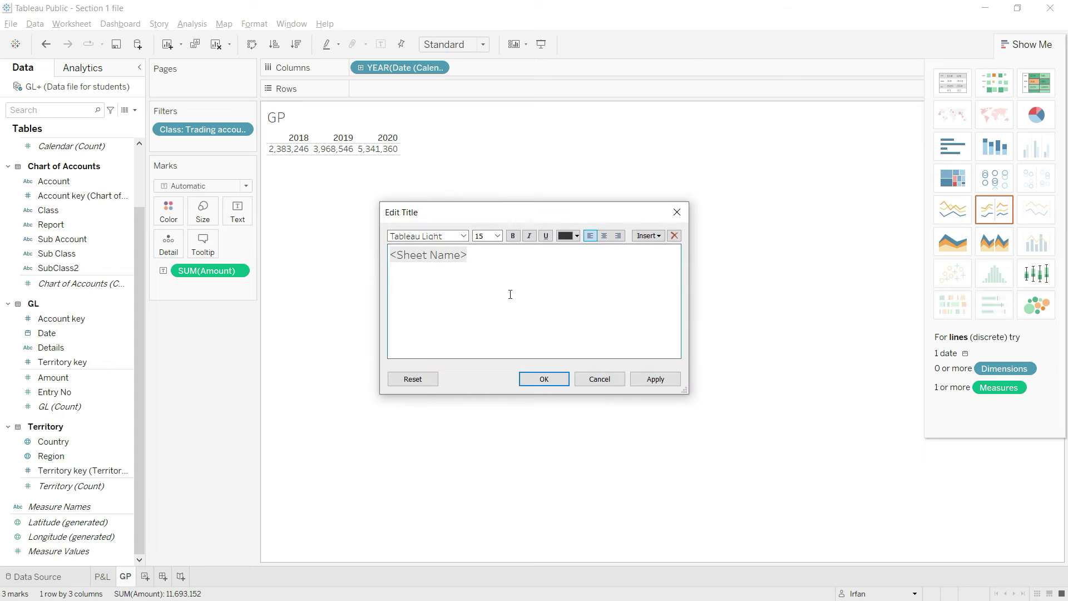
key(ctrl+a)
key(BackSpace)
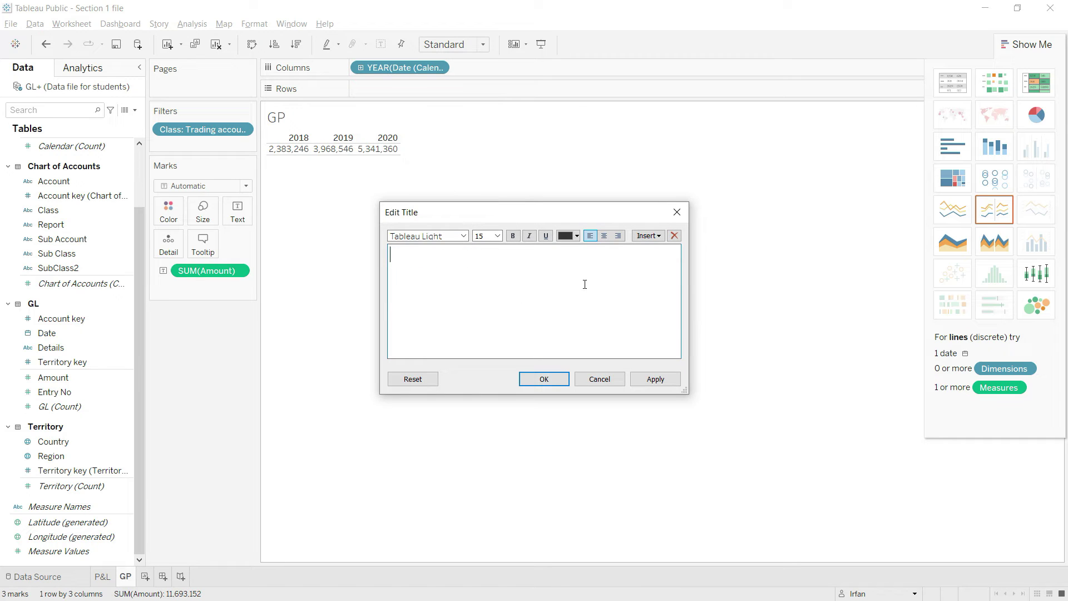
text(Grosos )
text(pro)
key(BackSpace)
key(BackSpace)
key(BackSpace)
key(BackSpace)
text(Profo)
- Format the Gross Profit title as bold, dark-blue, 10-point Verdana
key(ctrl+a)
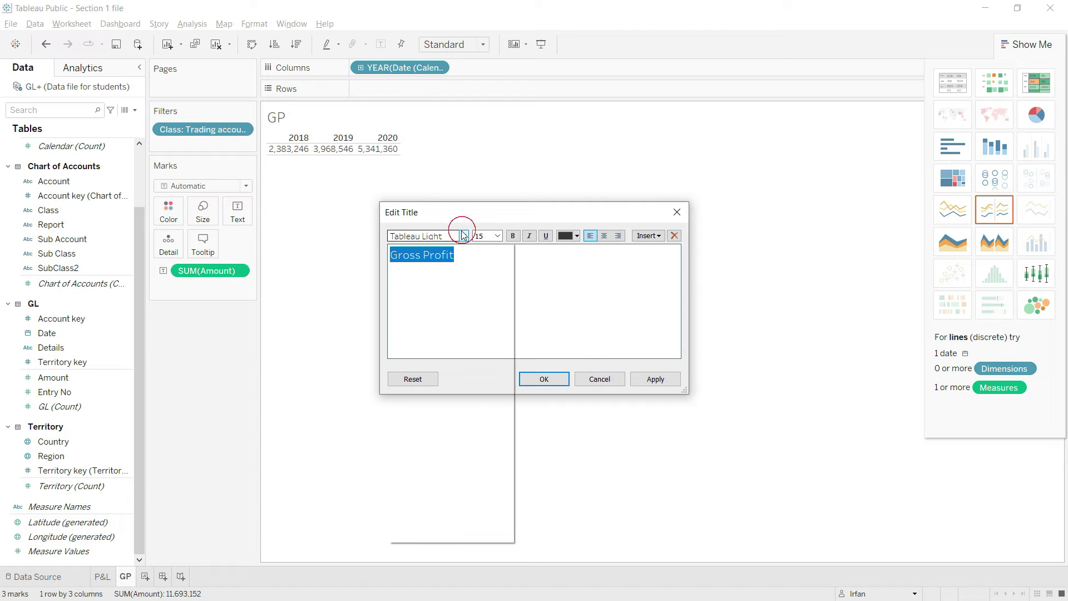
click(463, 236)
click(449, 388)
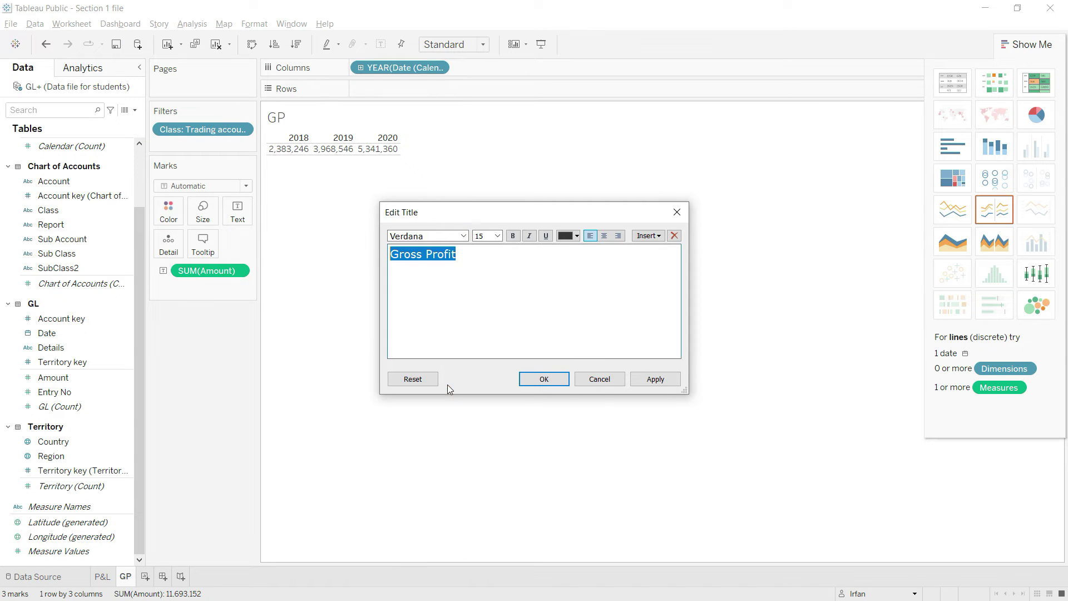
click(498, 236)
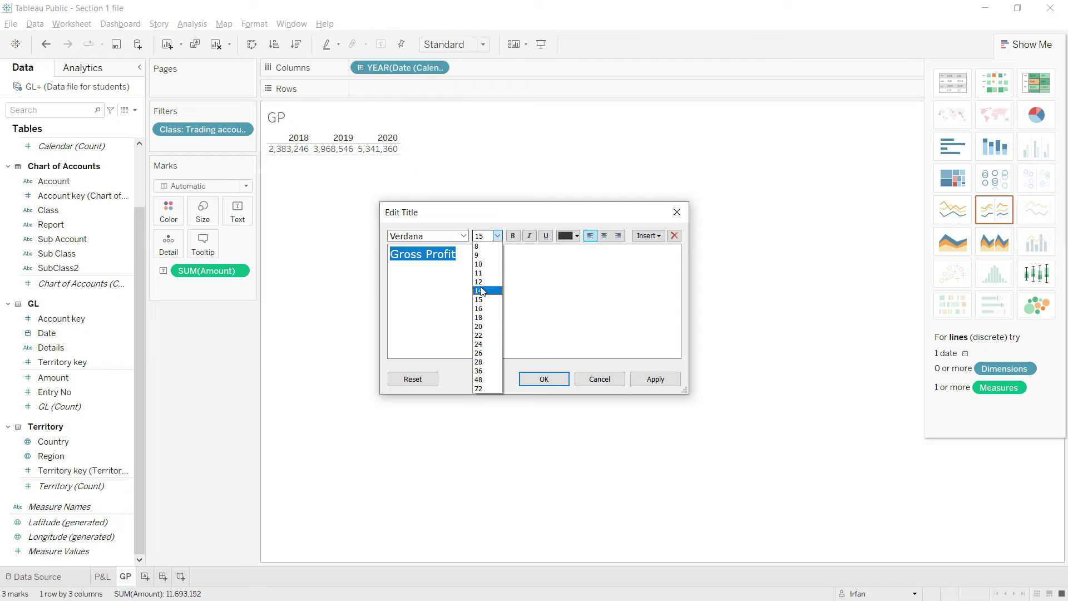
click(480, 264)
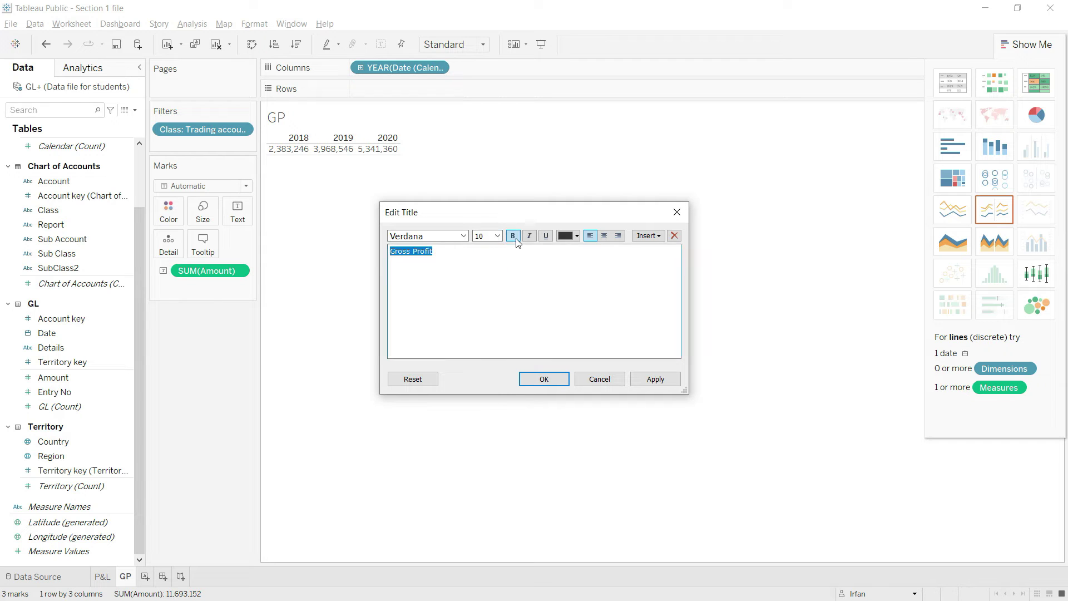
click(515, 236)
click(574, 236)
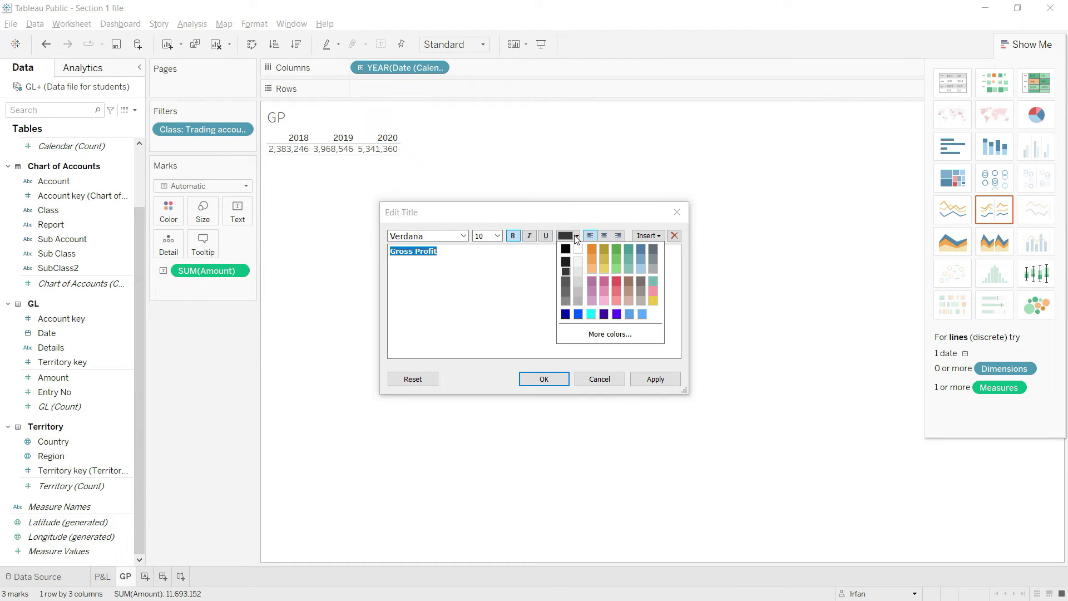
click(566, 315)
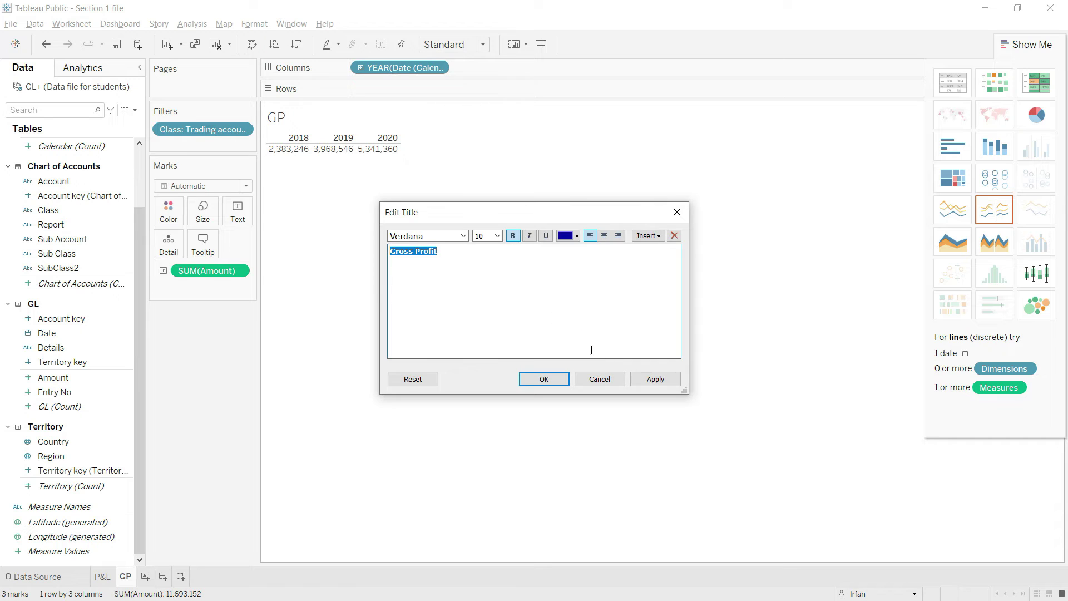
click(655, 380)
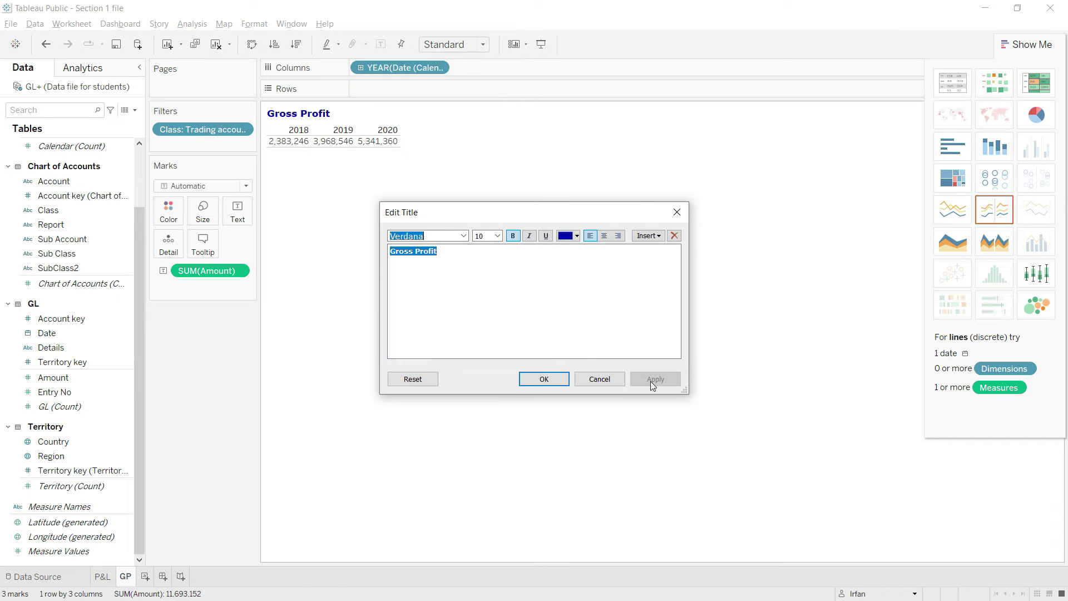
click(544, 379)
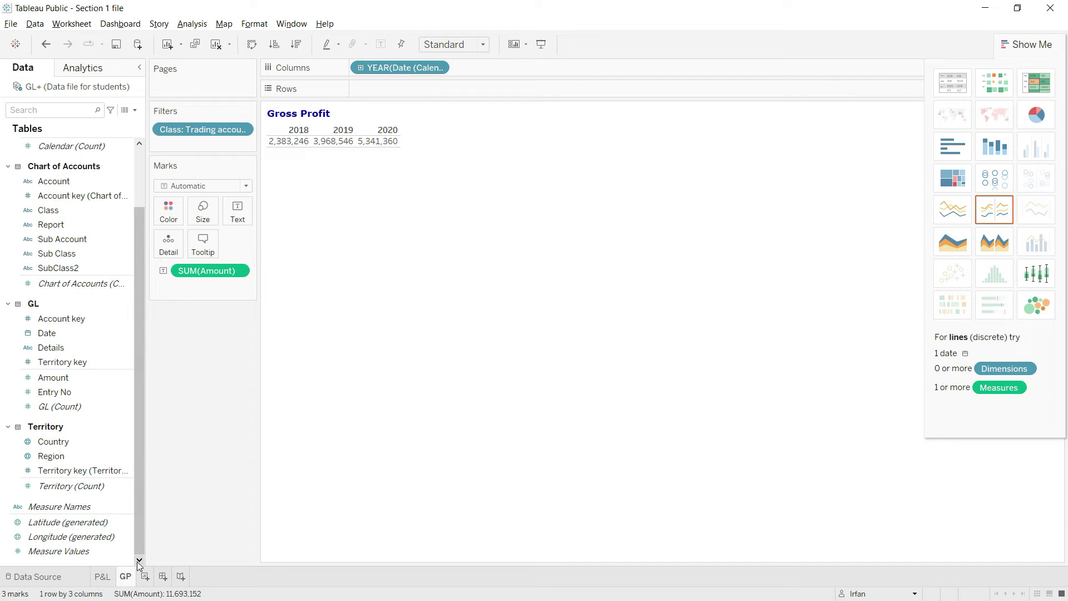
- Duplicate the GP worksheet as GP (2), placed right after the original
mouse_move(132, 580)
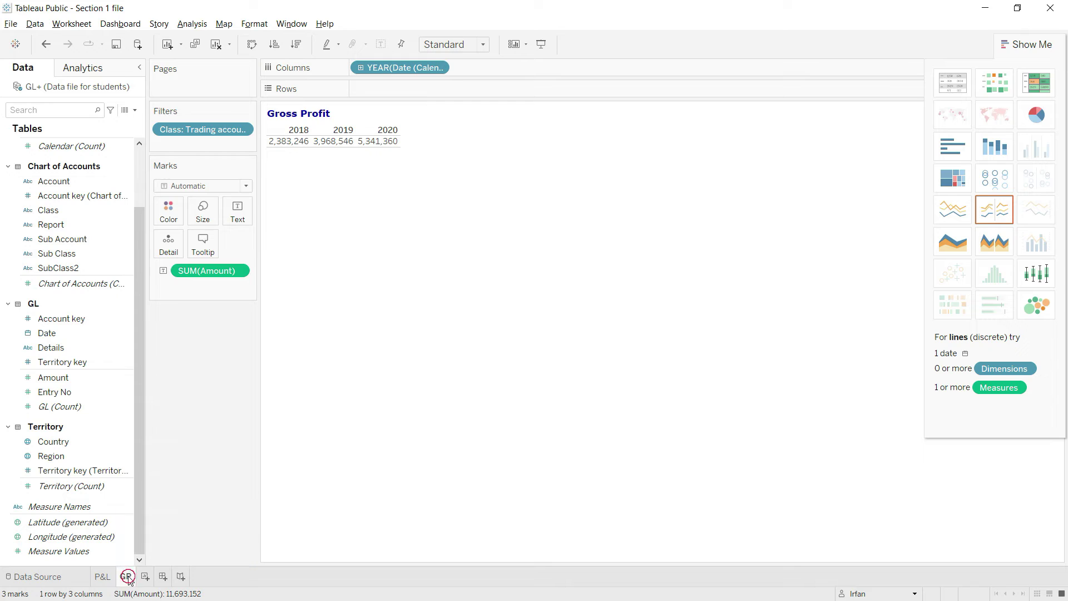
drag(132, 581, 137, 581)
drag(136, 581, 136, 580)
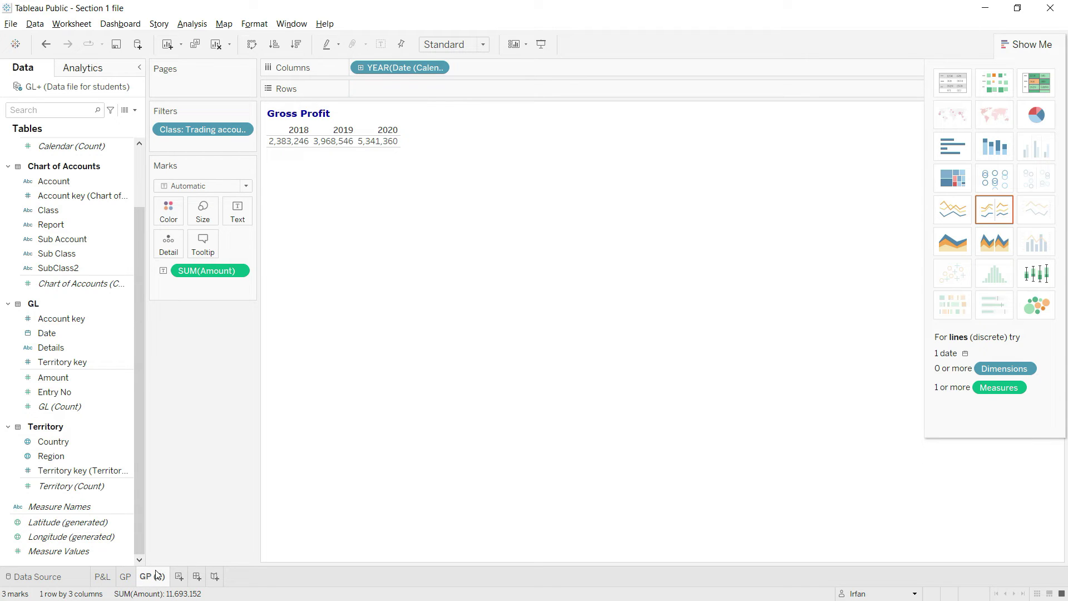
- Rename the GP (2) sheet to NP and switch over to Excel
right_click(160, 581)
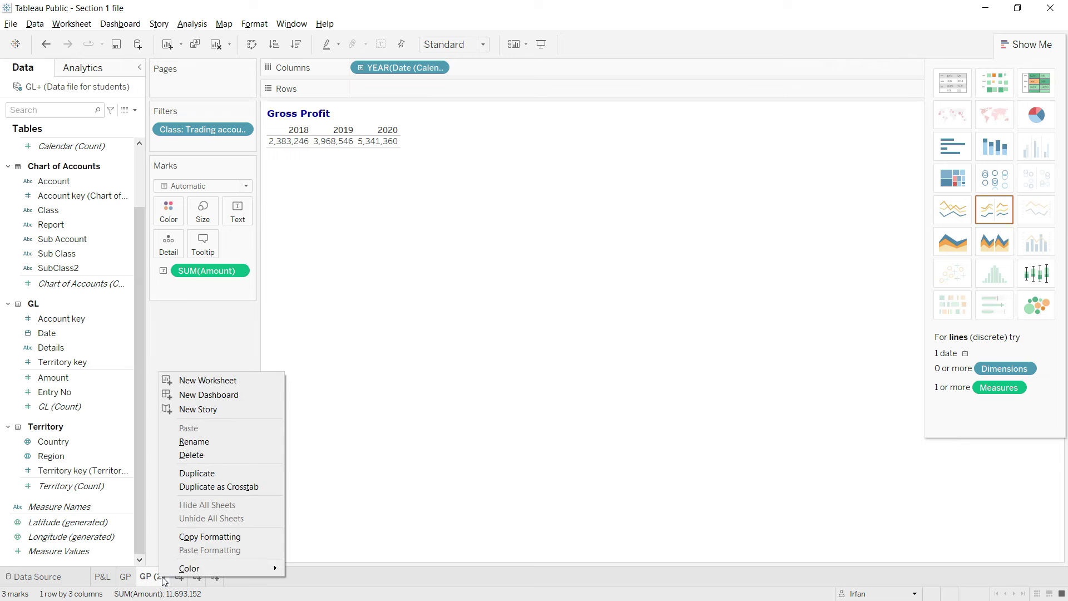
click(211, 445)
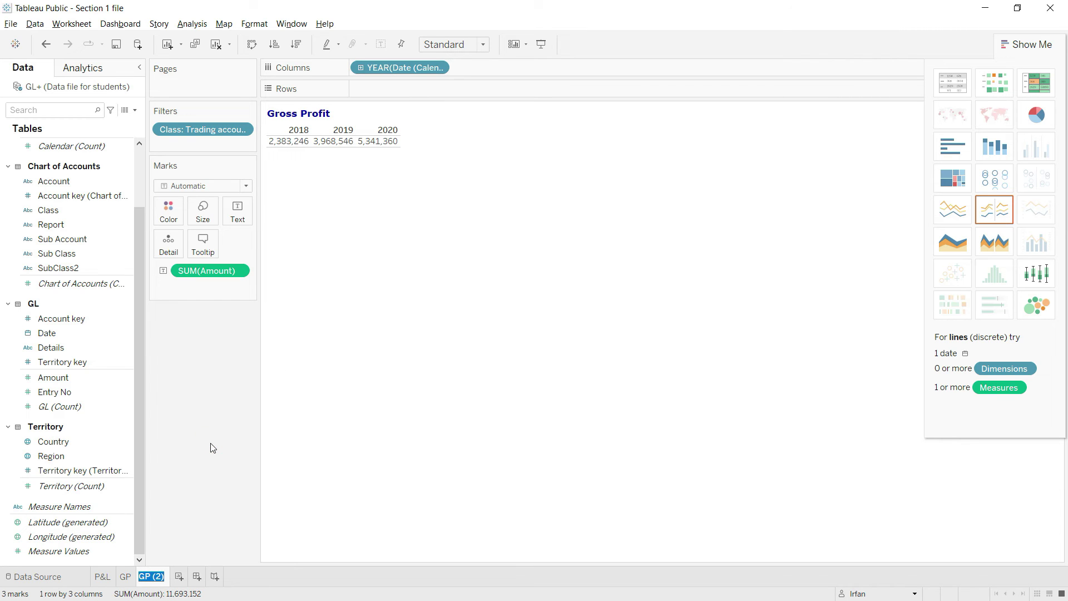
text(NP)
key(Return)
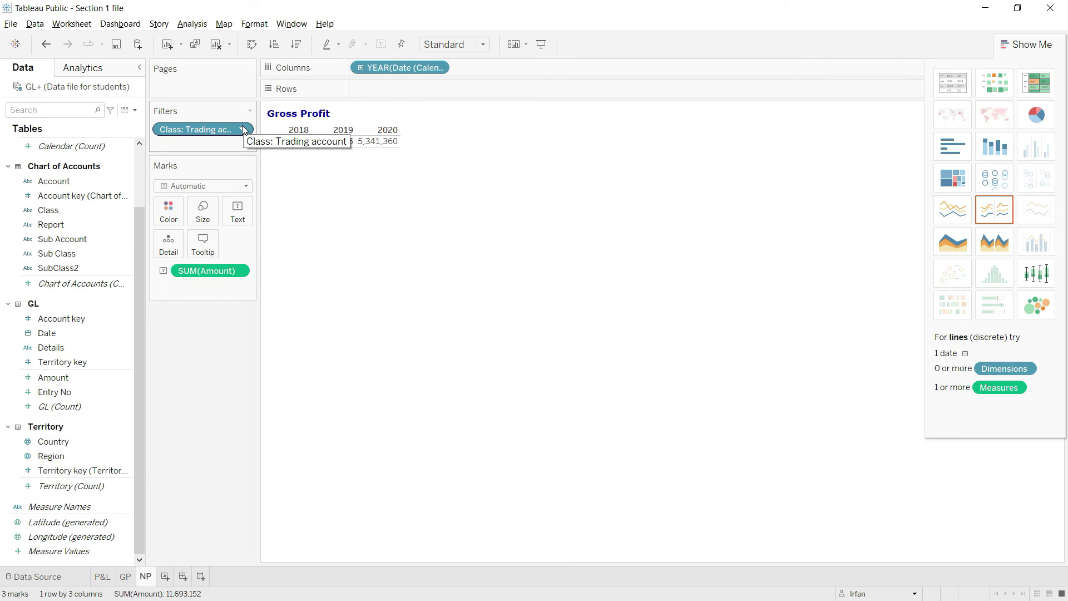
key(alt+Tab)
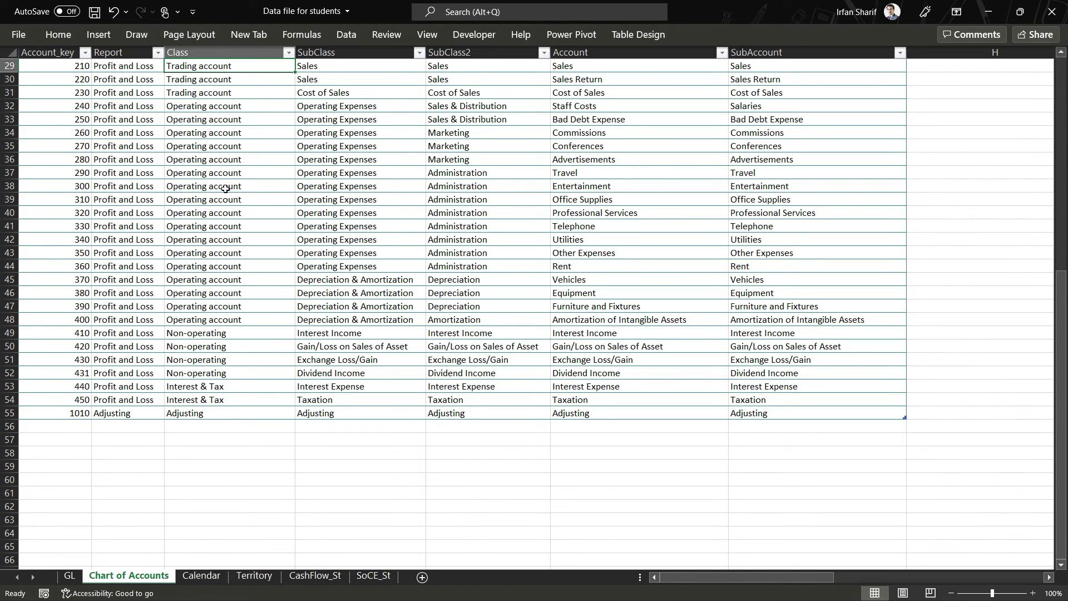
click(219, 387)
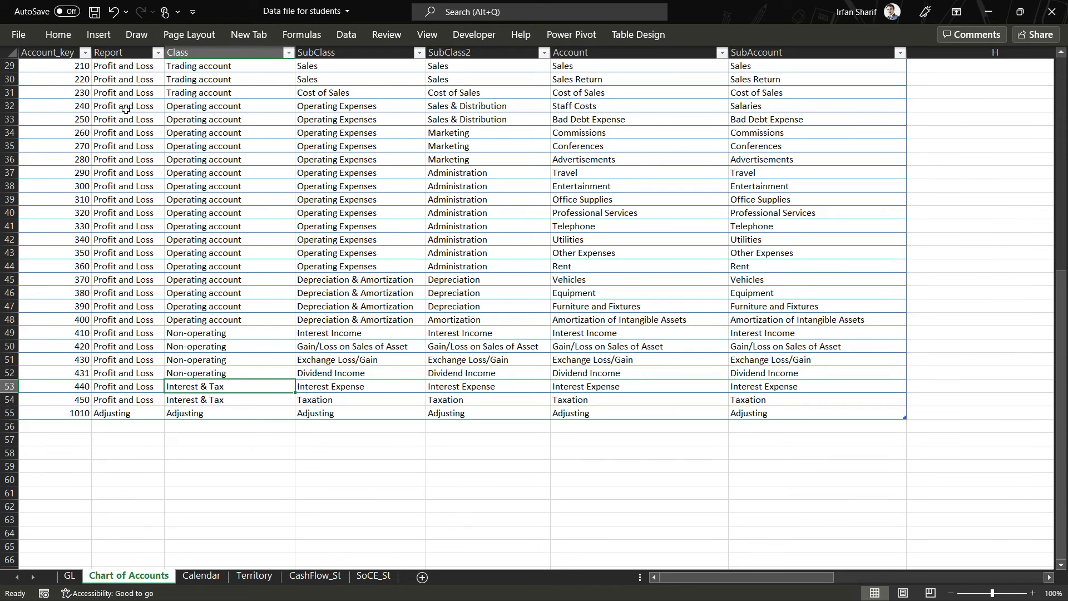
click(189, 51)
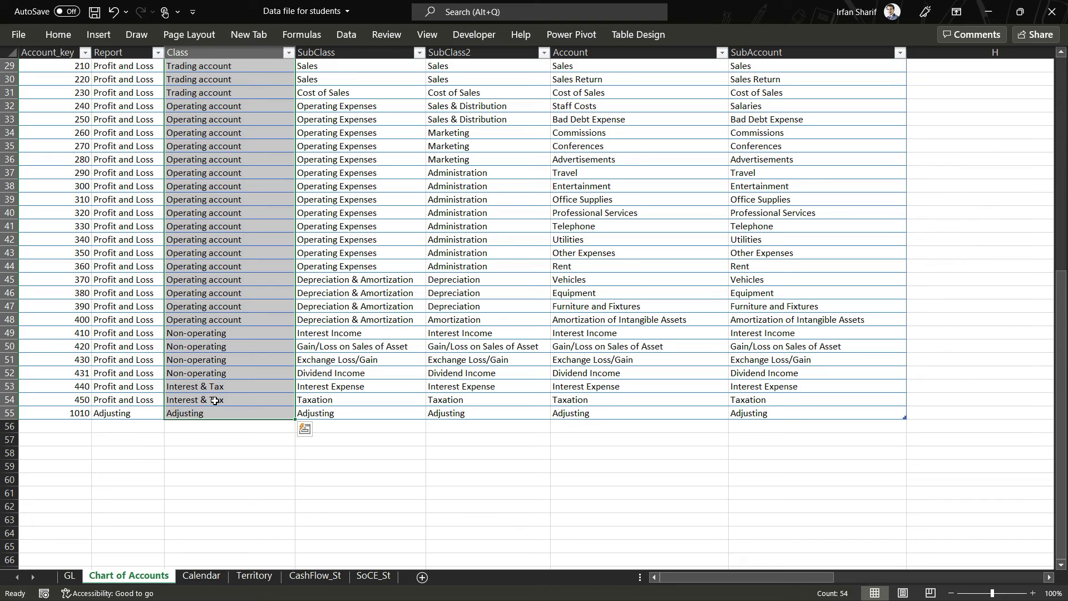
key(alt+Tab)
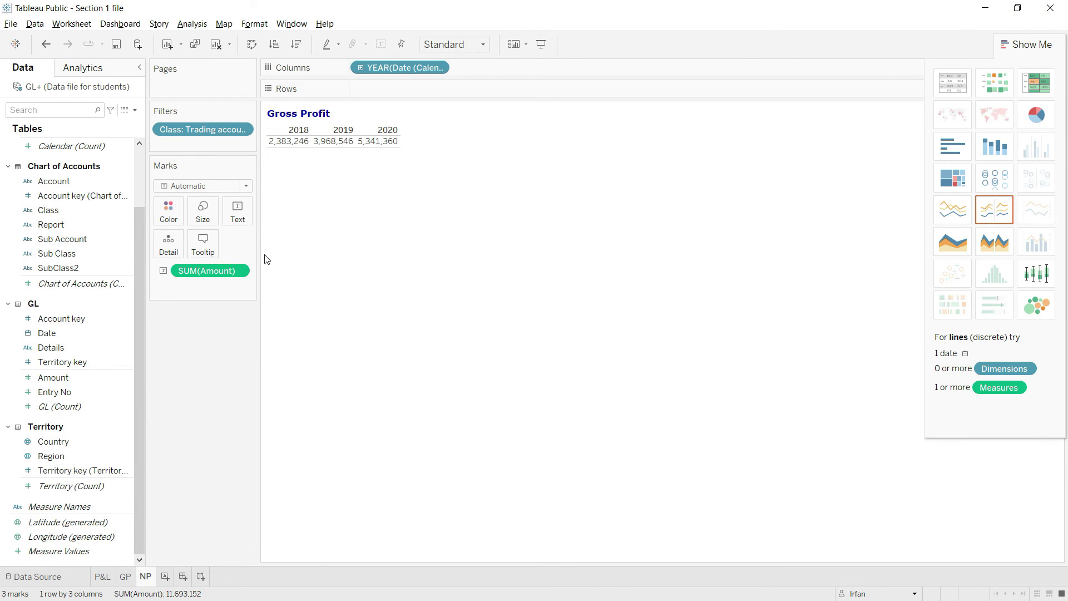
- Extend the NP Class filter to also include Interest & Tax, Non-operating and Operating account
click(242, 130)
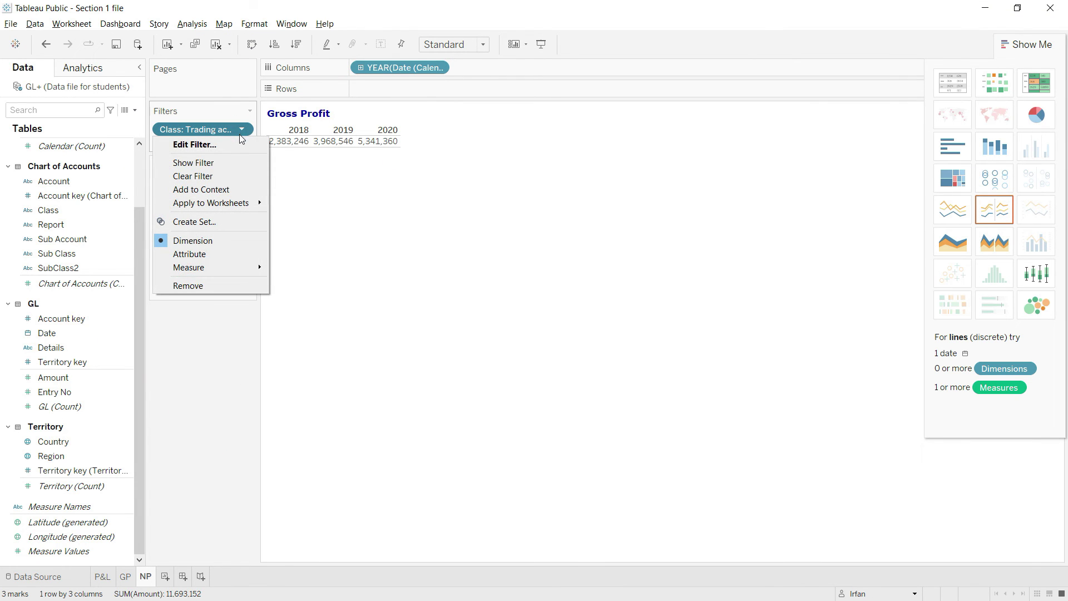
click(212, 148)
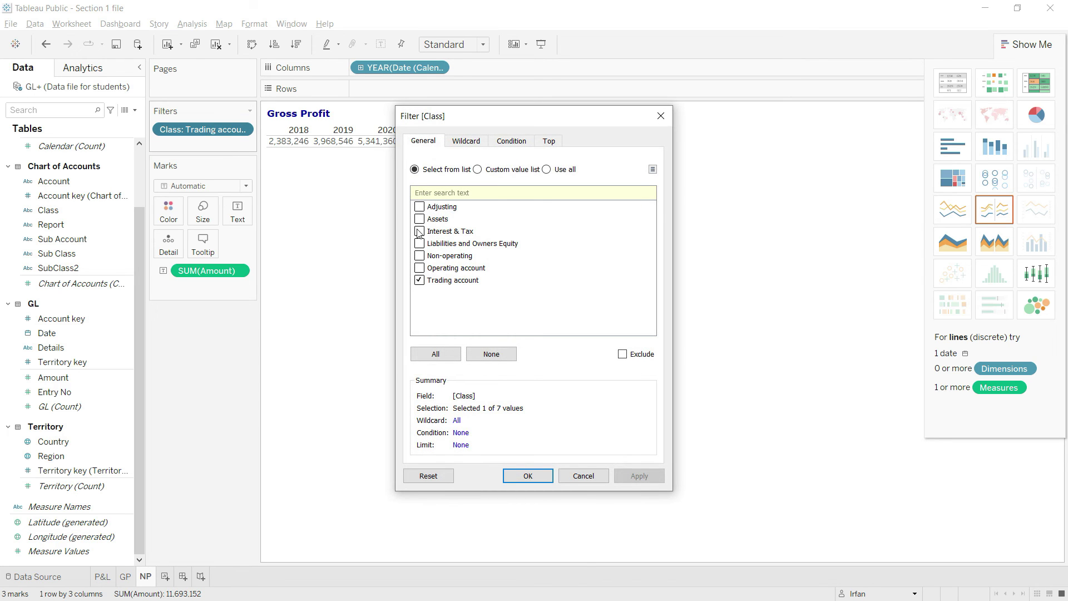
click(419, 231)
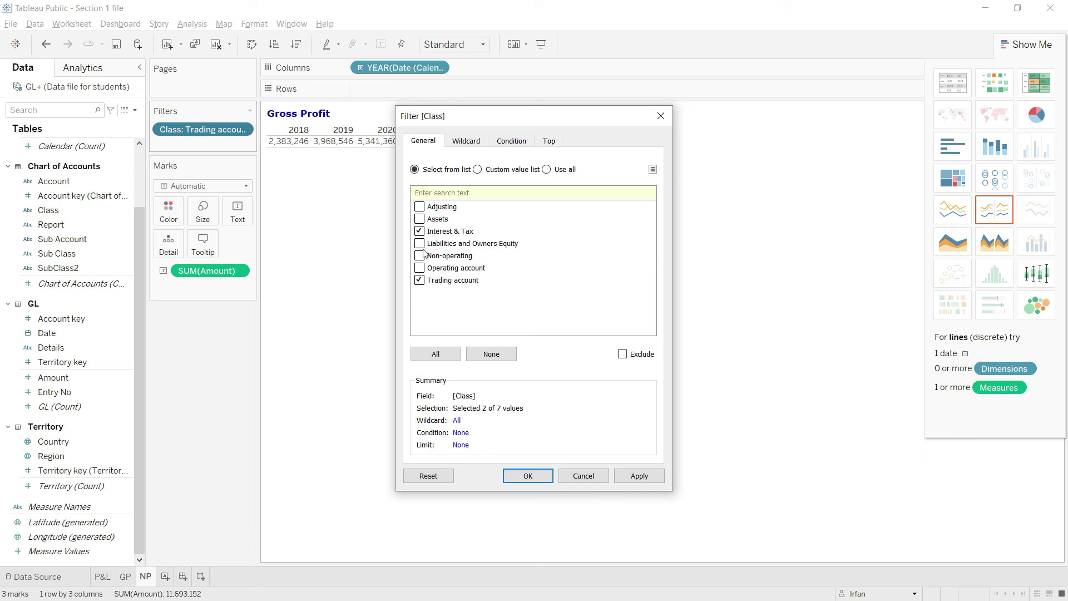
click(419, 256)
click(420, 268)
click(642, 477)
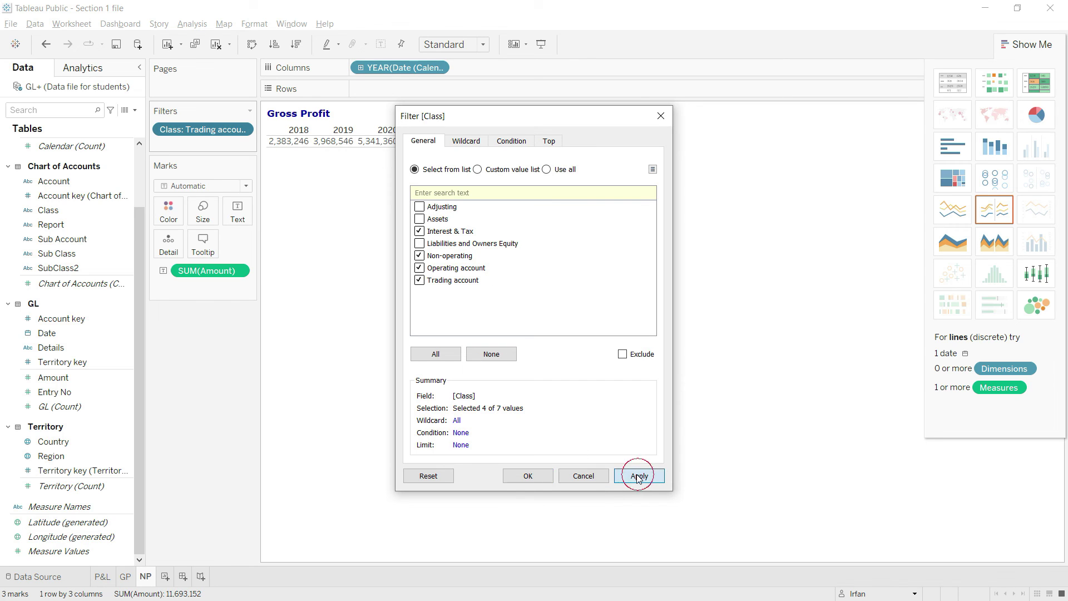
click(527, 476)
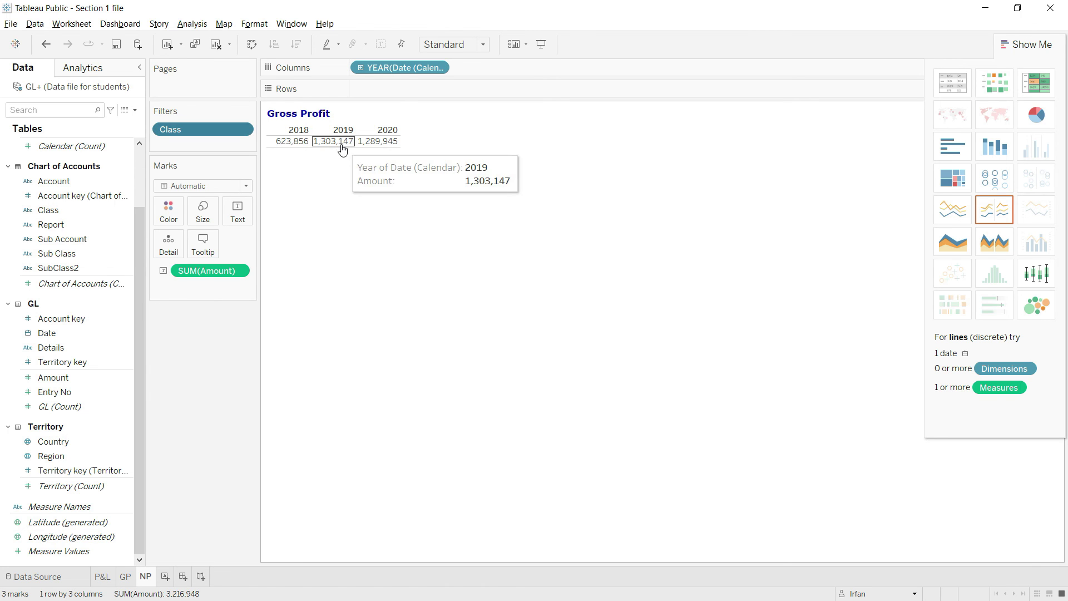
- Compare the NP totals against the P&L sheet's Net Profit row, then return to NP
click(104, 577)
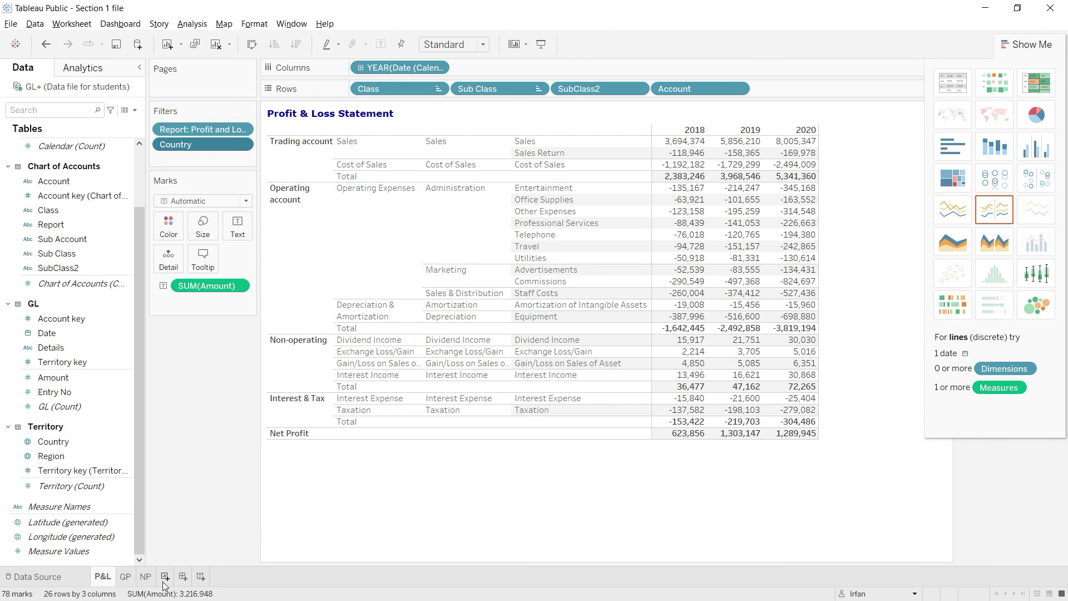
click(146, 576)
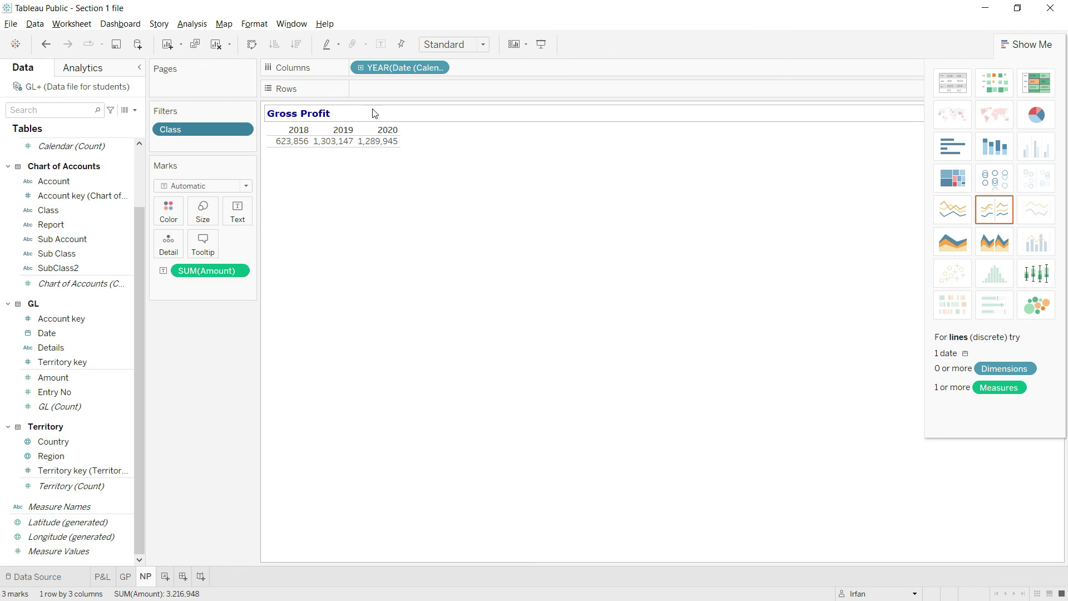
- Change the NP sheet title from Gross Profit to Net Profit, keeping its formatting
click(328, 114)
right_click(327, 114)
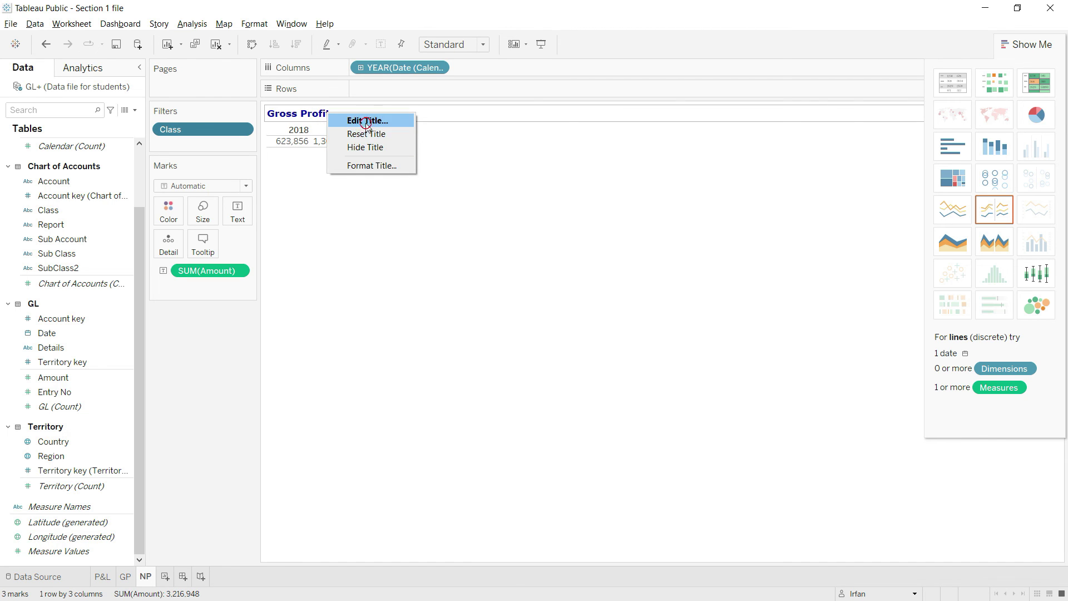
click(365, 120)
double_click(410, 257)
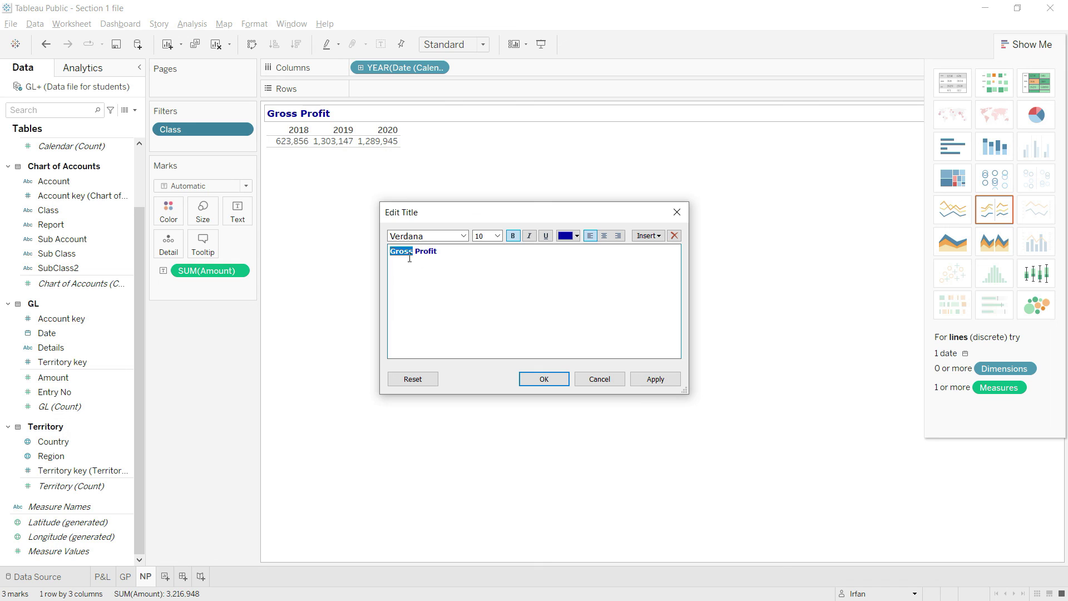
text(Net)
click(665, 381)
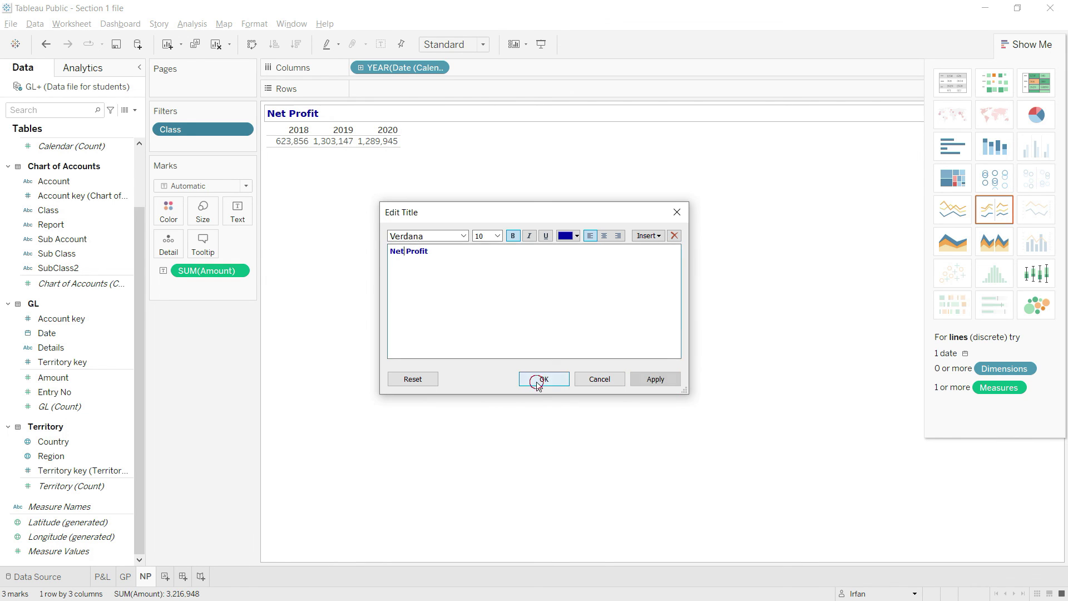
click(540, 382)
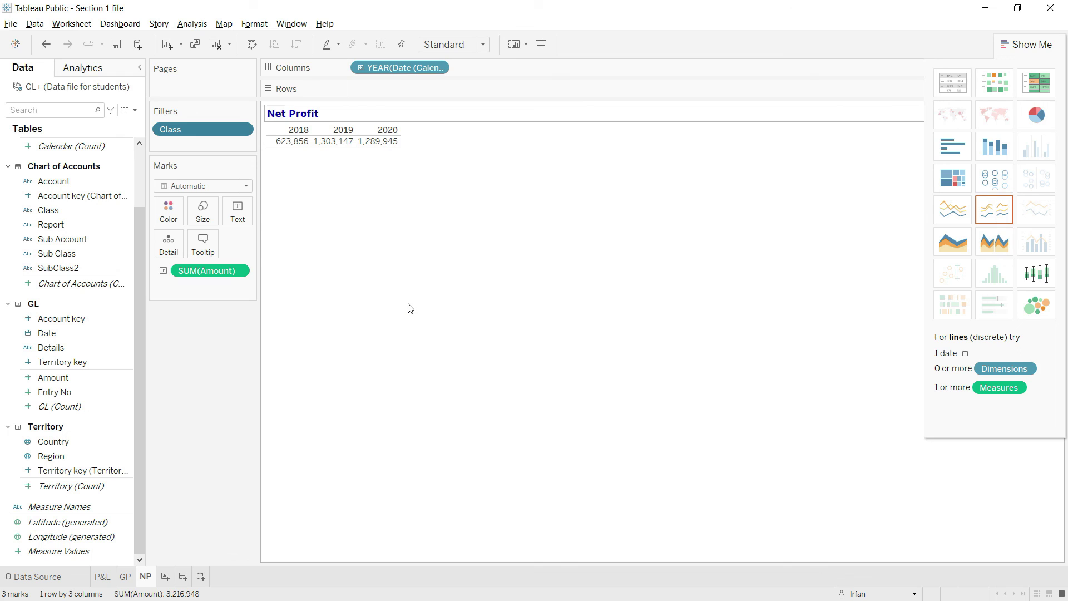